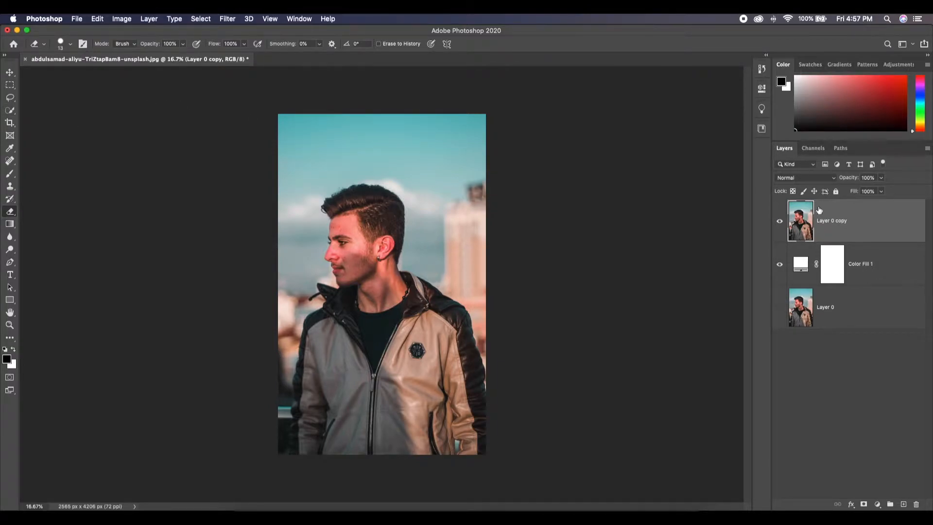
Start Select and Mask on the Layer 0 copy photo and set its preview to On White
key("w")
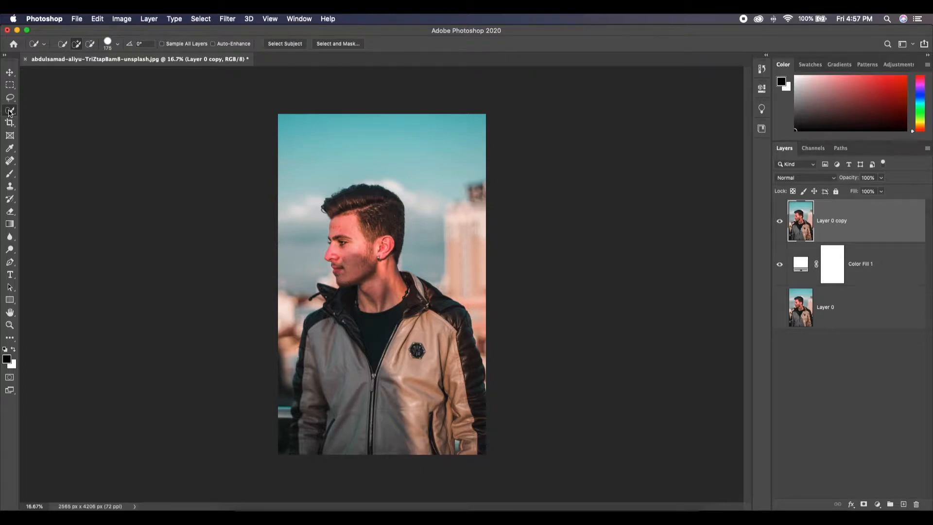
left_click(338, 43)
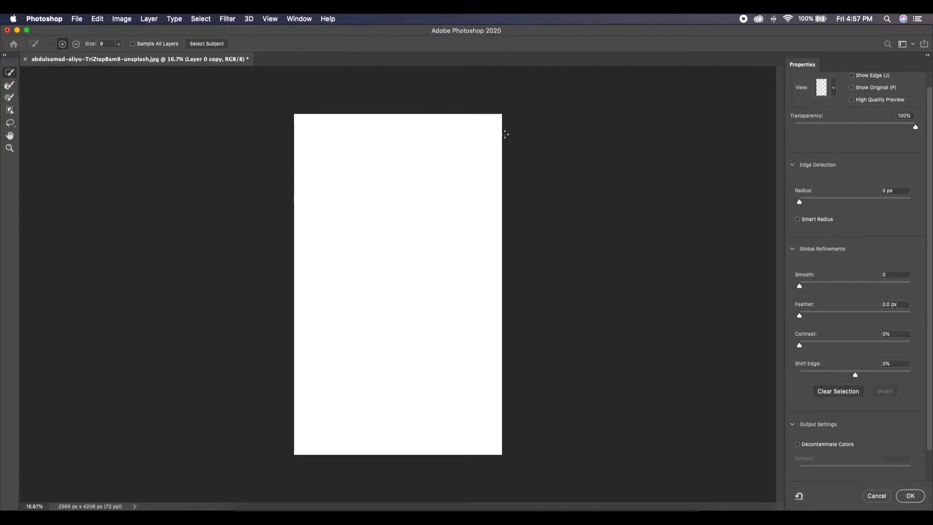
left_click(834, 91)
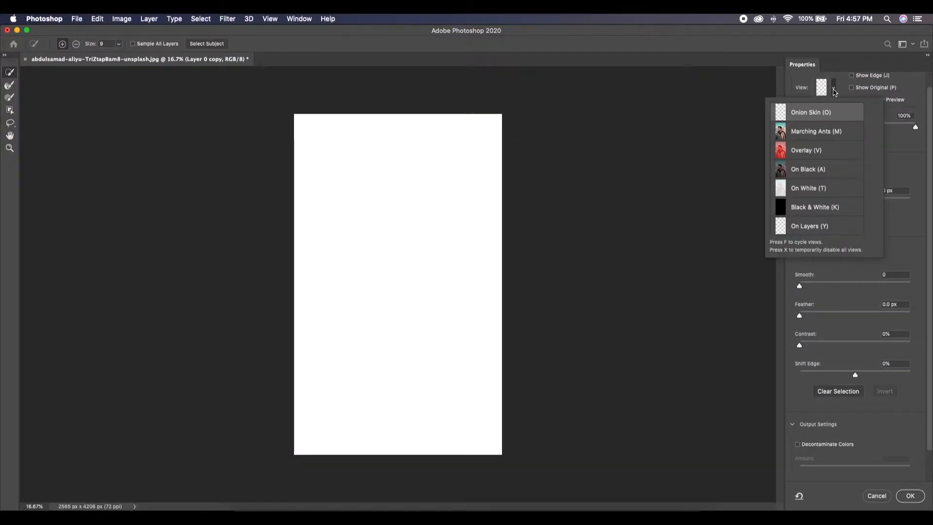
left_click(803, 189)
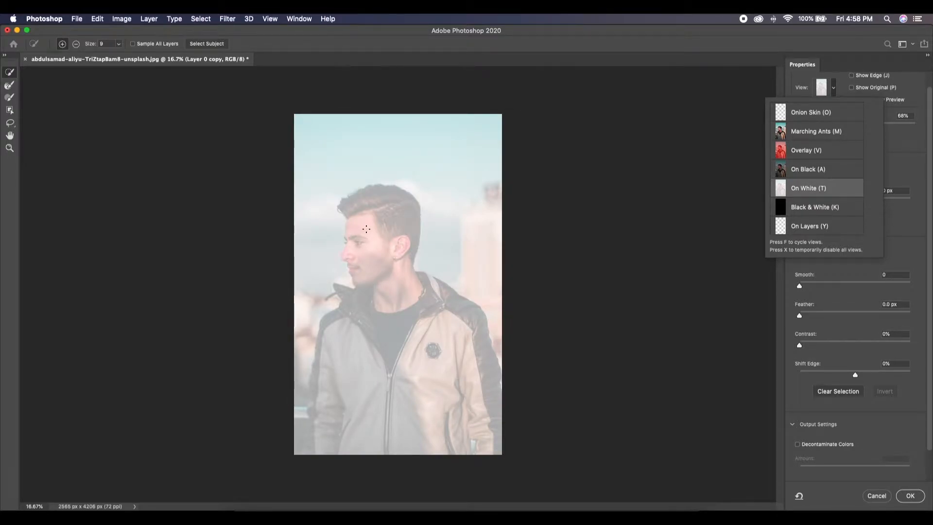
left_click(900, 167)
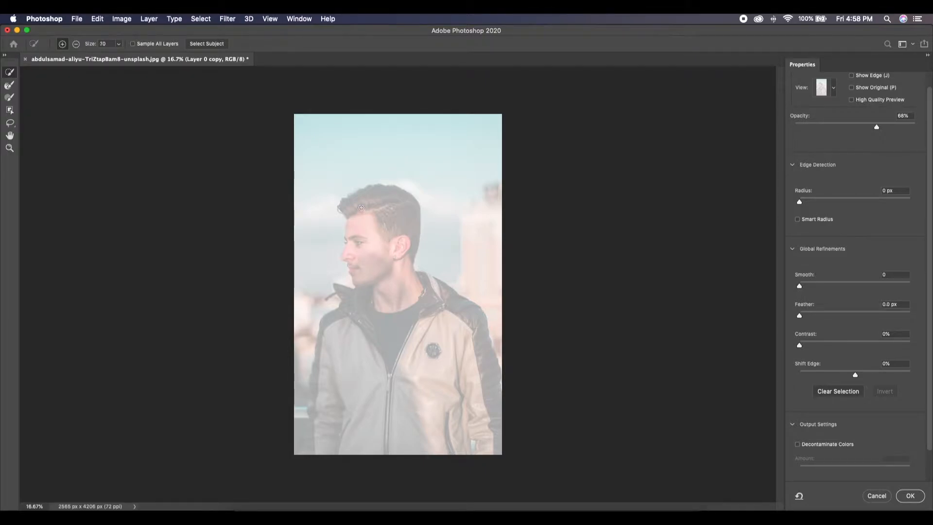
Brush over the man's hair, face and jacket to select him, and correct the selection along his sleeve and shoulder edge
mouse_move(356, 204)
left_mouse_down()
mouse_move(406, 210)
mouse_move(364, 239)
mouse_move(382, 293)
mouse_move(435, 306)
mouse_move(426, 288)
mouse_move(440, 294)
mouse_move(461, 310)
mouse_move(466, 335)
mouse_move(350, 317)
left_mouse_up()
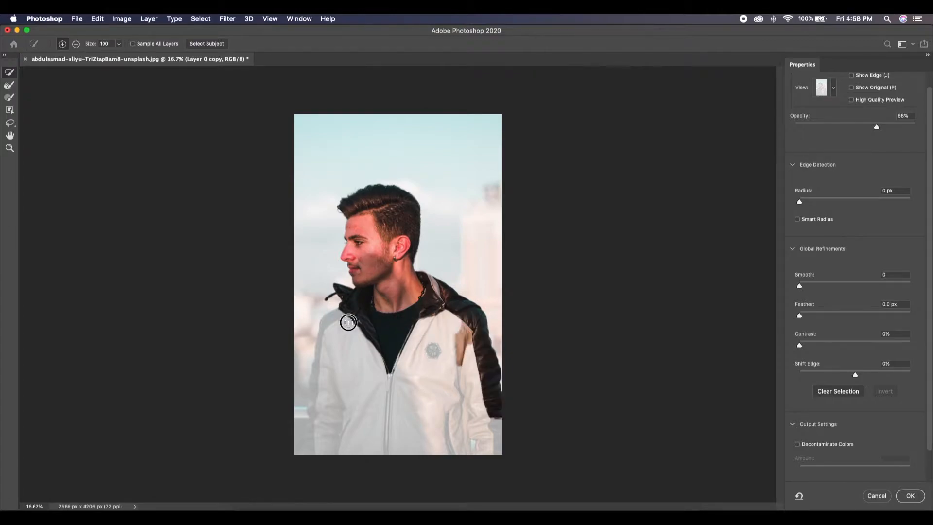
mouse_move(339, 360)
left_mouse_down()
mouse_move(432, 376)
mouse_move(438, 362)
mouse_move(456, 377)
mouse_move(424, 359)
left_mouse_up()
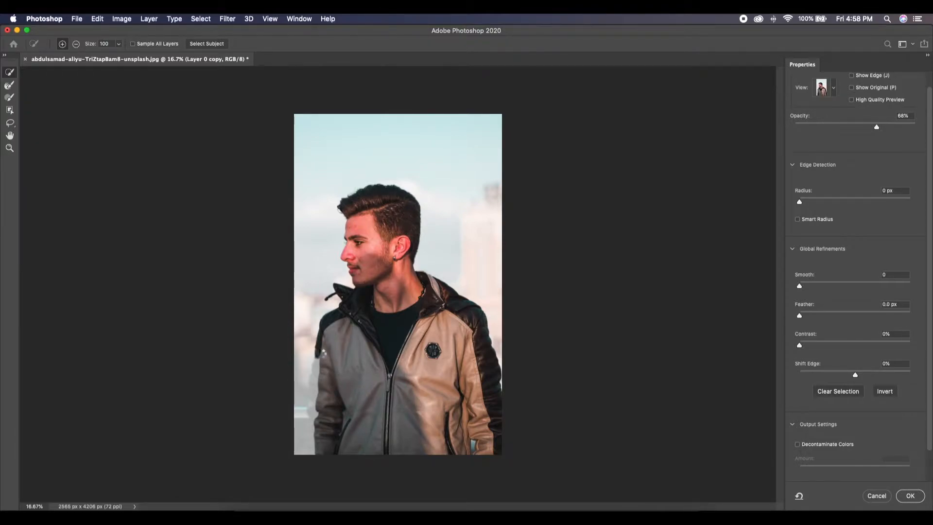
key("super+plus")
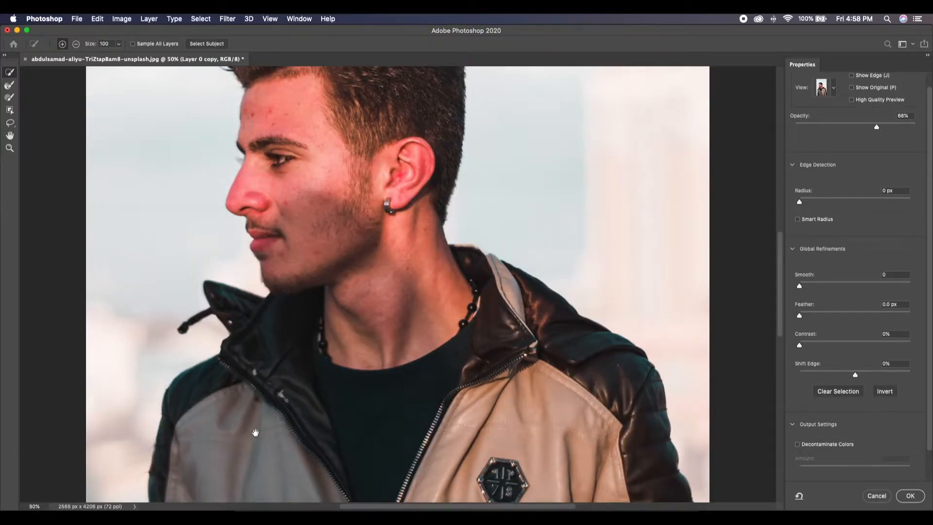
left_click_drag(306, 369, 454, 141)
mouse_move(323, 286)
left_mouse_down()
mouse_move(319, 277)
mouse_move(311, 367)
left_mouse_up()
mouse_move(287, 247)
left_mouse_down("alt")
mouse_move(268, 261)
mouse_move(255, 345)
mouse_move(254, 472)
left_mouse_up("alt")
left_click_drag(312, 448, 312, 354)
left_click_drag(310, 312, 292, 432)
left_click_drag(272, 388, 255, 460, "alt")
scroll(350, 351, "up", 8)
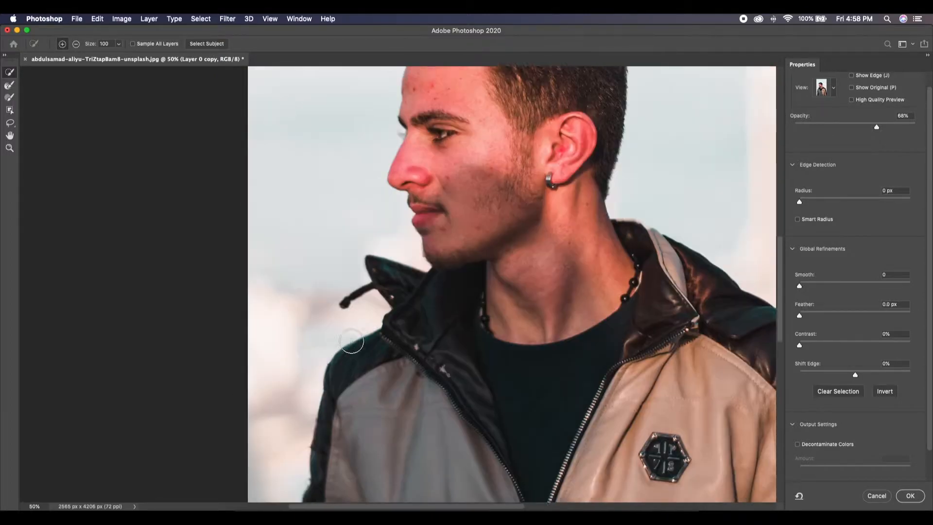
Reduce the selection brush size to 25 and add the eyelashes protruding beside the bridge of the nose
key("super+plus")
key("super+plus")
key("super+plus")
key("super+plus")
scroll(460, 243, "up", 5)
scroll(460, 243, "up", 2)
key("bracketleft")
key("bracketleft")
key("bracketleft")
key("bracketleft")
key("bracketleft")
key("bracketleft")
key("bracketleft")
key("bracketleft")
key("bracketleft")
key("bracketleft")
left_click(445, 295)
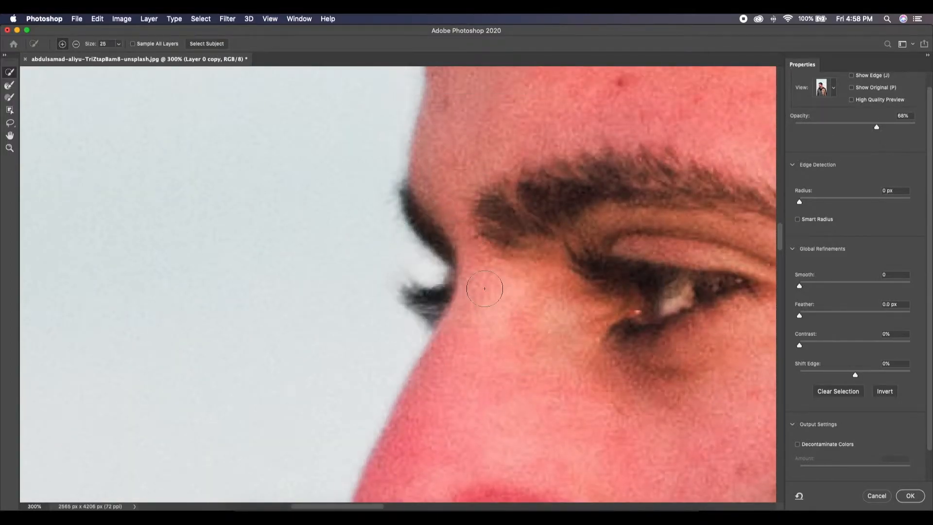
scroll(486, 292, "up", 10)
key("super+0")
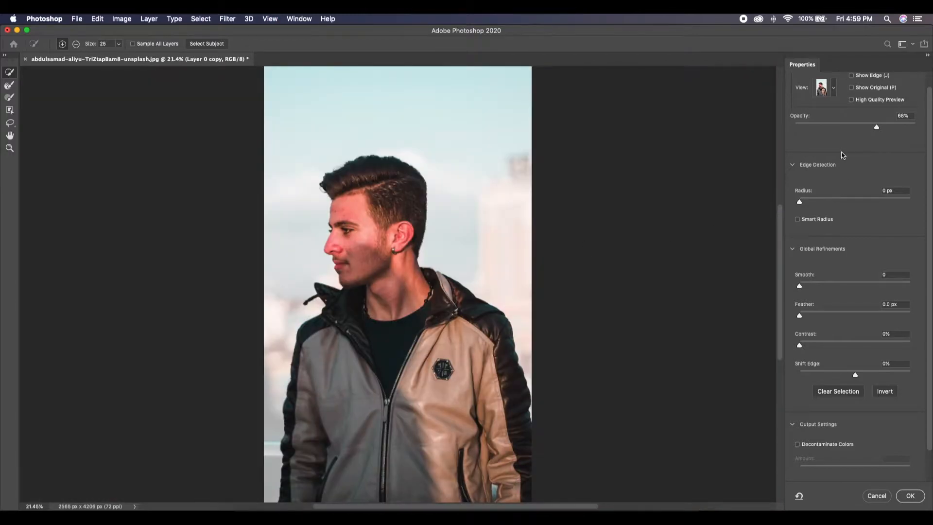
Set the white preview's opacity to 100% and refine the hair outline using the Refine Edge Brush at size 200
left_click_drag(877, 127, 915, 126)
key("r")
key("bracketright")
key("bracketright")
key("bracketright")
key("bracketright")
key("bracketright")
key("bracketright")
key("bracketright")
key("bracketright")
key("bracketright")
key("bracketright")
key("bracketright")
key("bracketright")
key("bracketright")
key("bracketright")
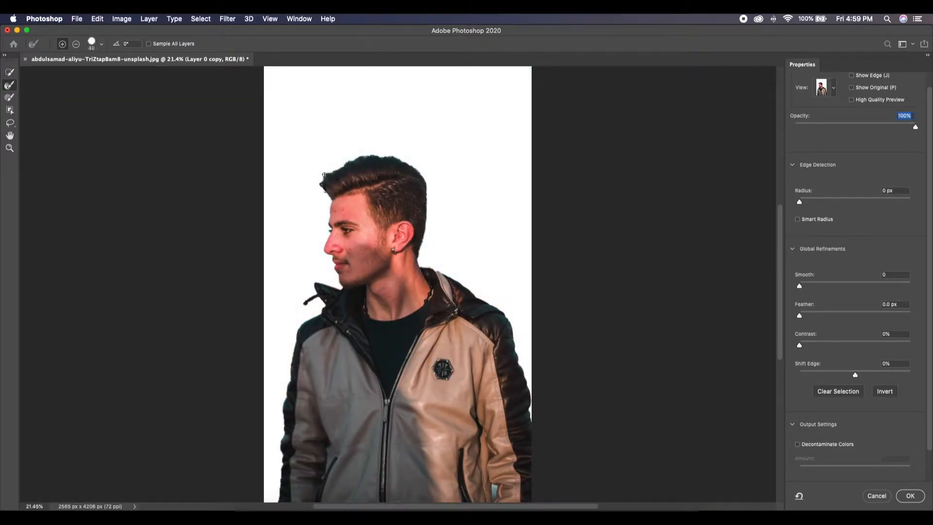
mouse_move(316, 179)
left_mouse_down()
mouse_move(361, 155)
mouse_move(402, 156)
mouse_move(429, 179)
mouse_move(424, 250)
left_mouse_up()
Enable Decontaminate Colors at 100% and output the selection to a new layer with a layer mask
scroll(424, 250, "down", 3)
scroll(799, 256, "down", 2)
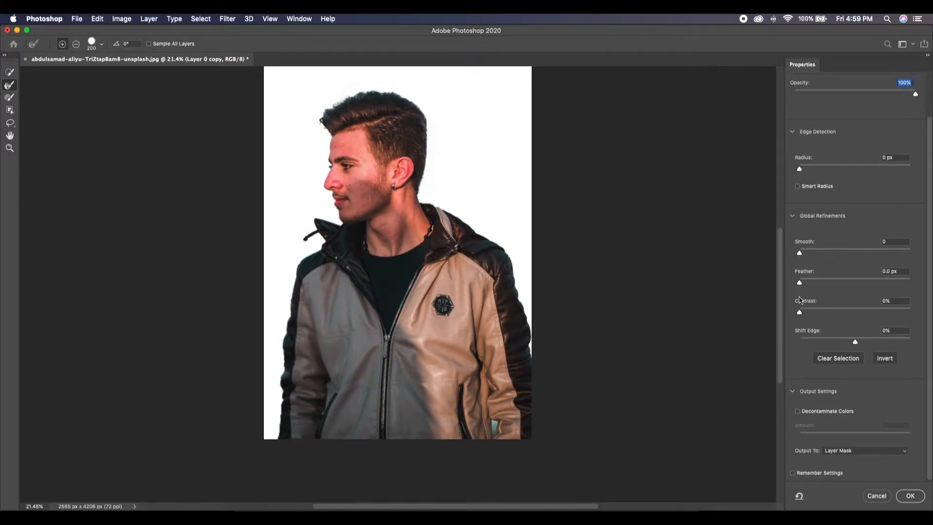
left_click(797, 412)
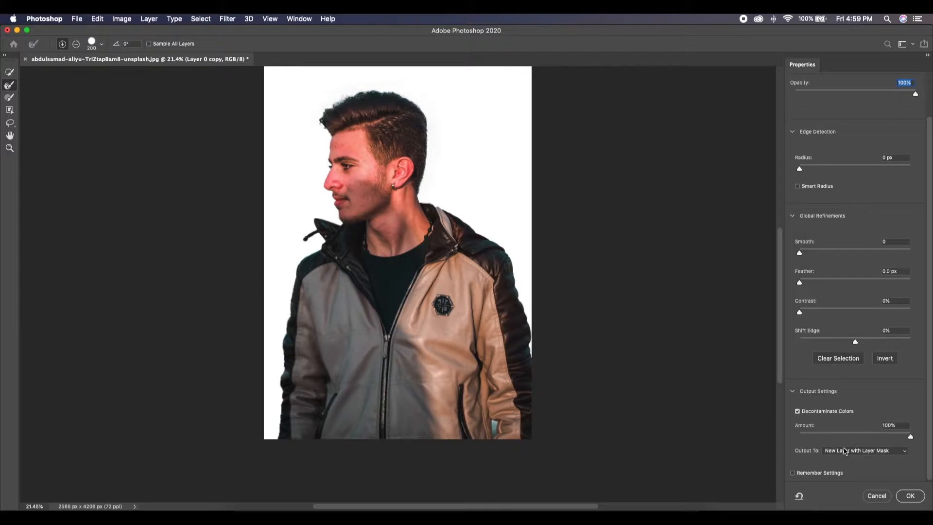
left_click(911, 496)
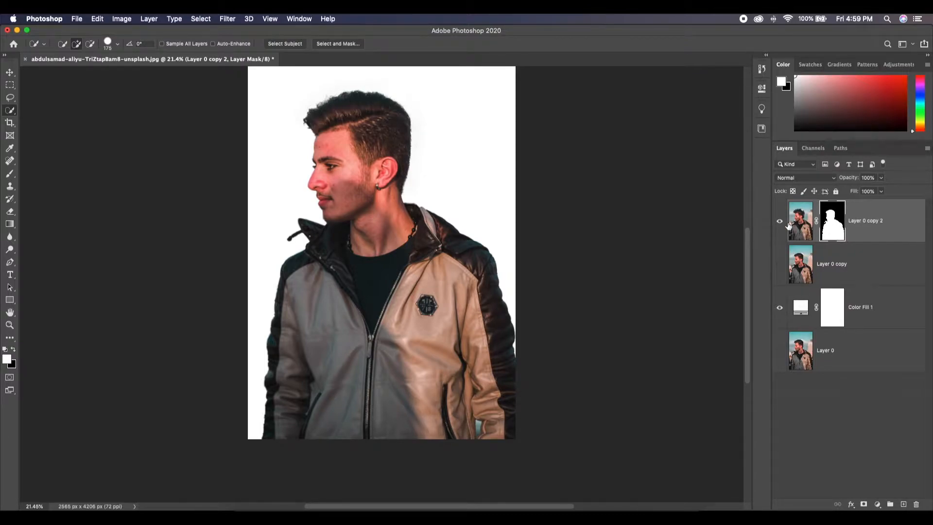
Create a new 1280 x 720 px document at 300 pixels per centimeter with a white background
key("super+n")
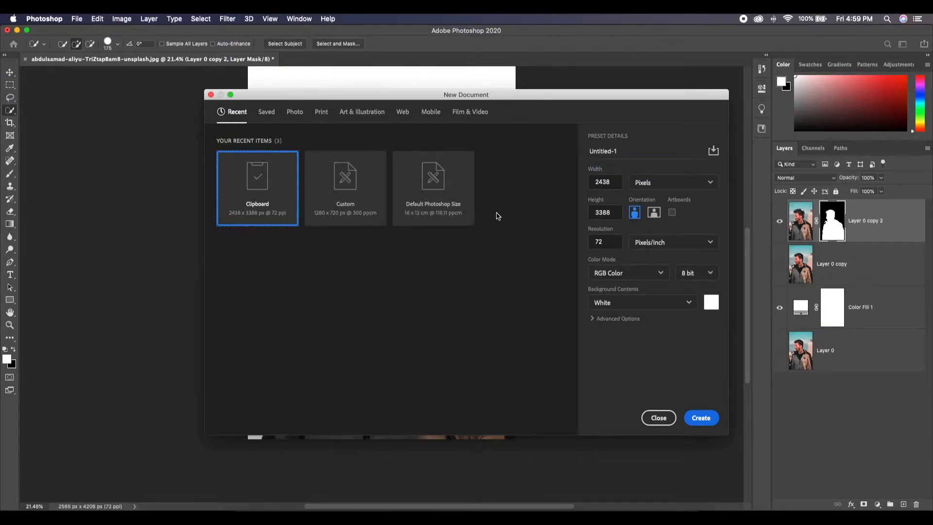
left_click(362, 199)
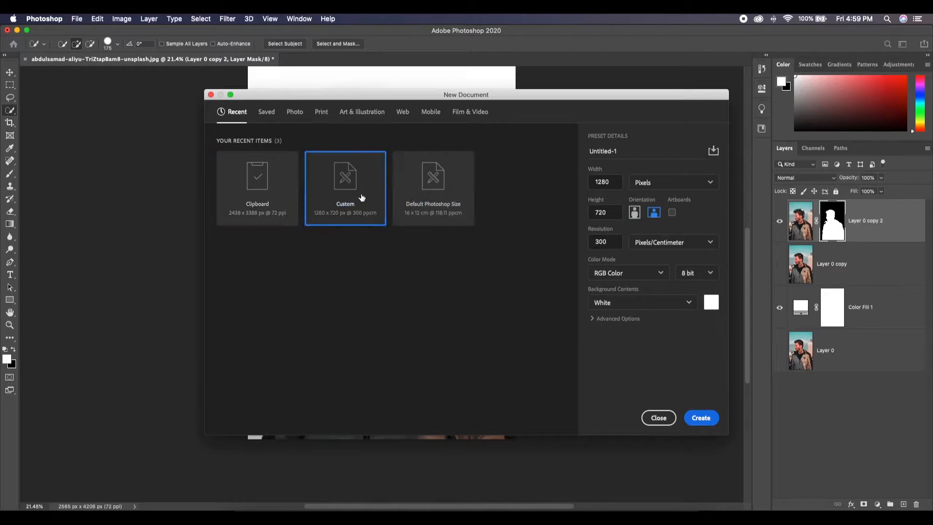
double_click(612, 186)
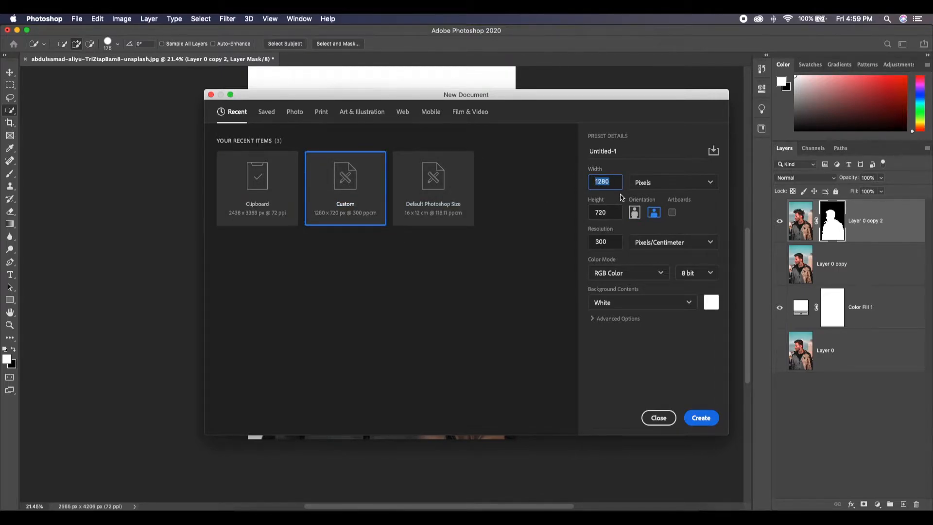
left_click(606, 181)
left_click(694, 413)
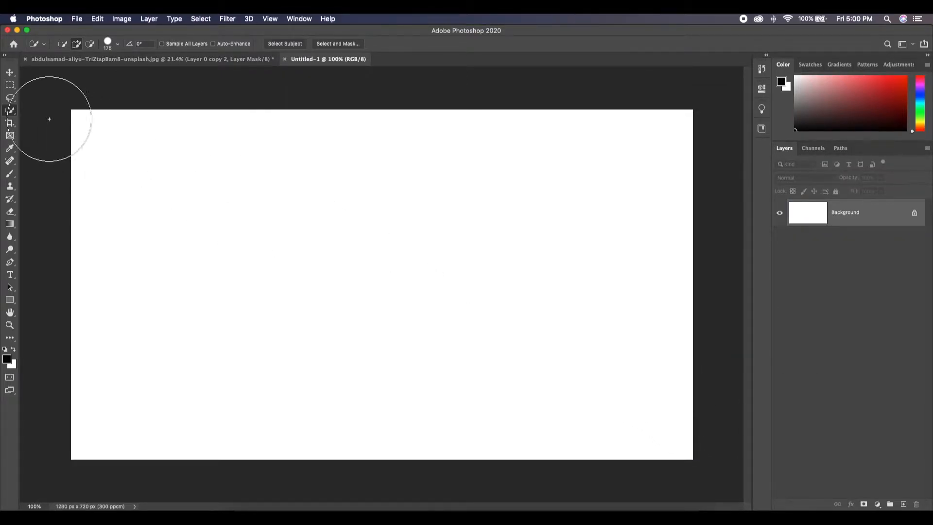
Move the masked cutout of the man from the photo document into the Untitled-1 document
left_click(10, 73)
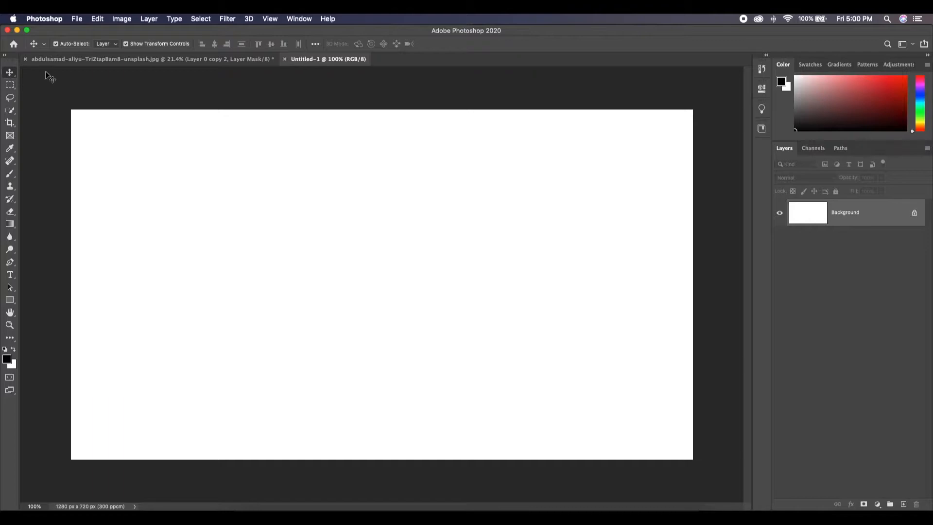
left_click(135, 61)
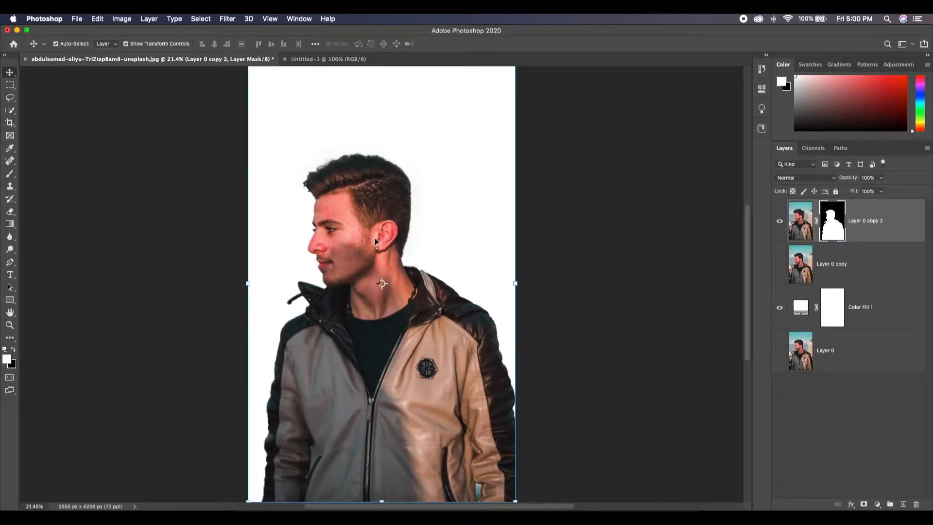
left_click_drag(368, 243, 346, 298)
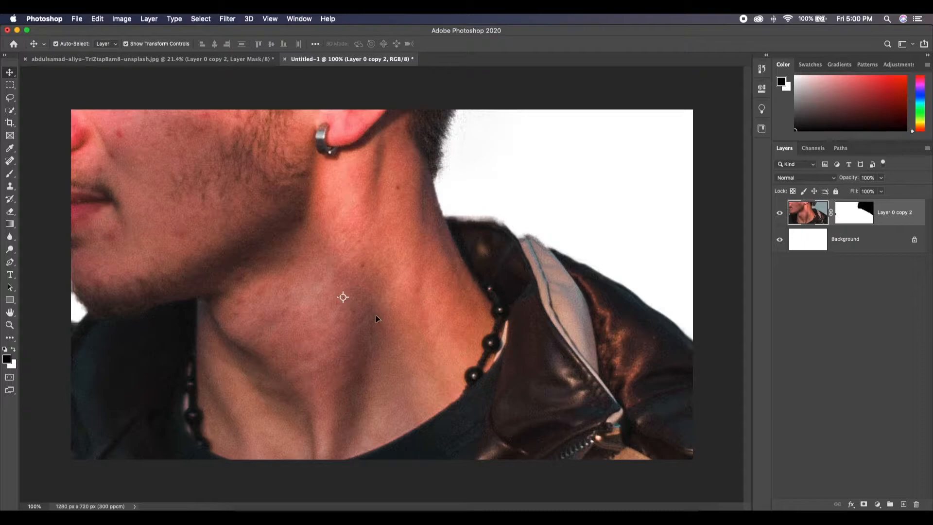
Free-transform the cutout down to about 16% so the whole man fits within the canvas
key("super+t")
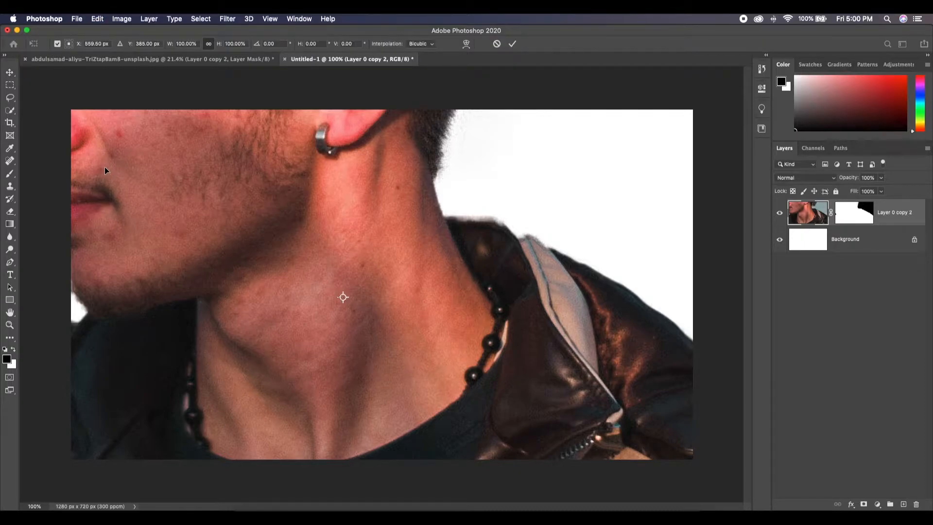
key("super+minus")
key("super+minus")
key("super+minus")
key("super+minus")
key("super+minus")
key("super+minus")
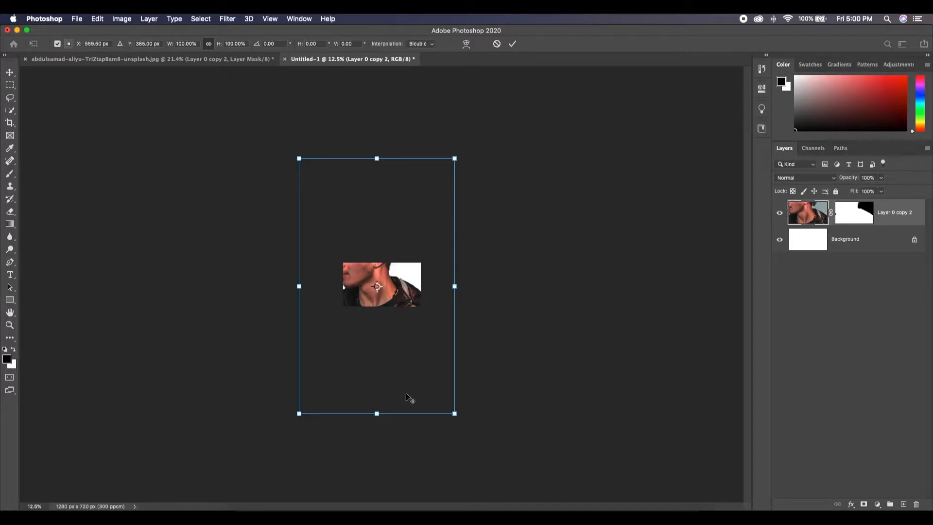
left_click_drag(454, 414, 390, 300)
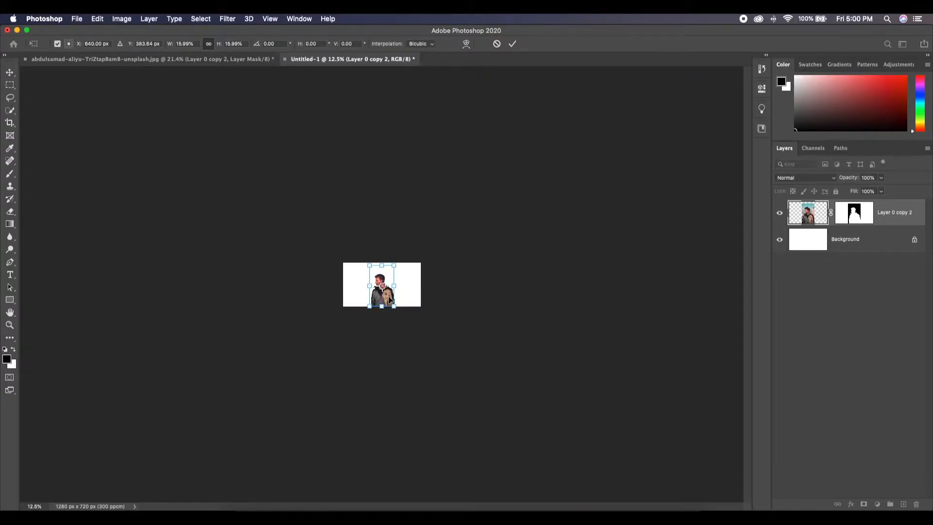
key("super+0")
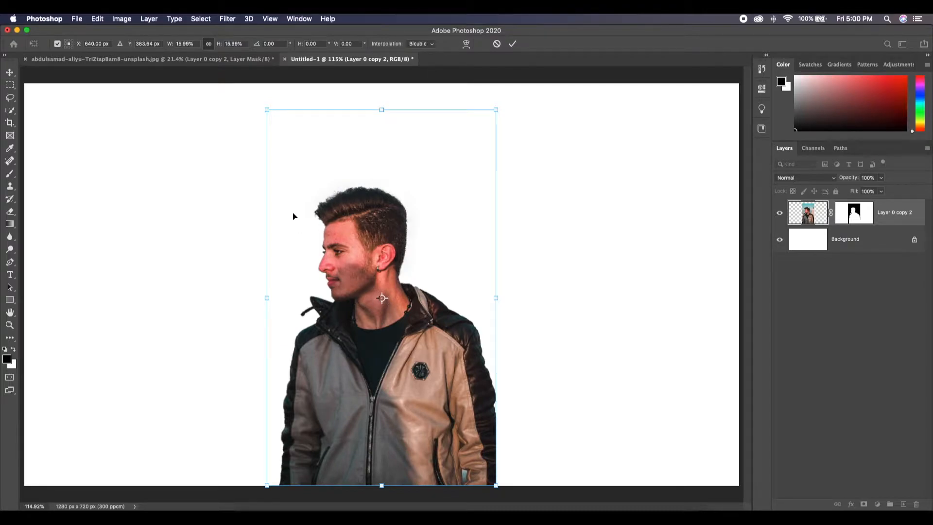
Enlarge the cutout to about 23.4%, center it horizontally at X 640 px and Y 379 px, and apply the transform
left_click_drag(270, 111, 178, 23)
left_click_drag(348, 282, 381, 366)
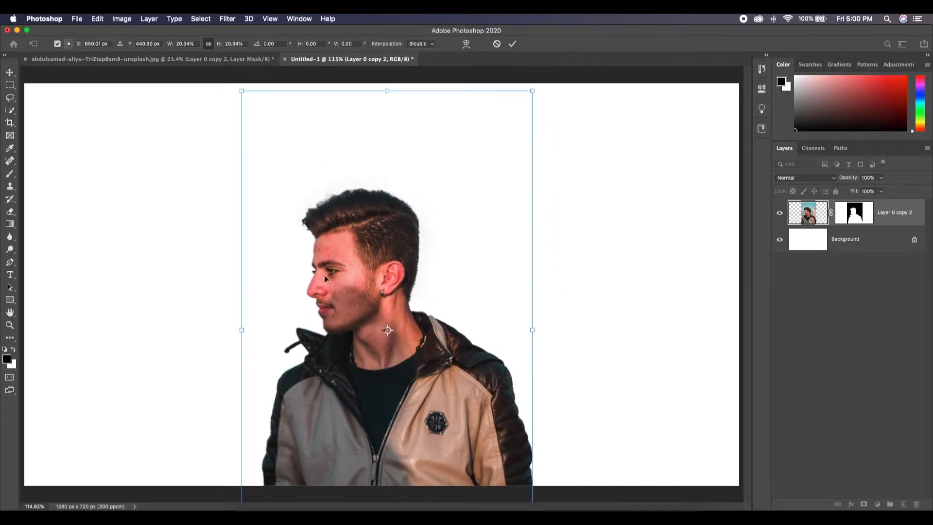
left_click_drag(237, 90, 198, 18)
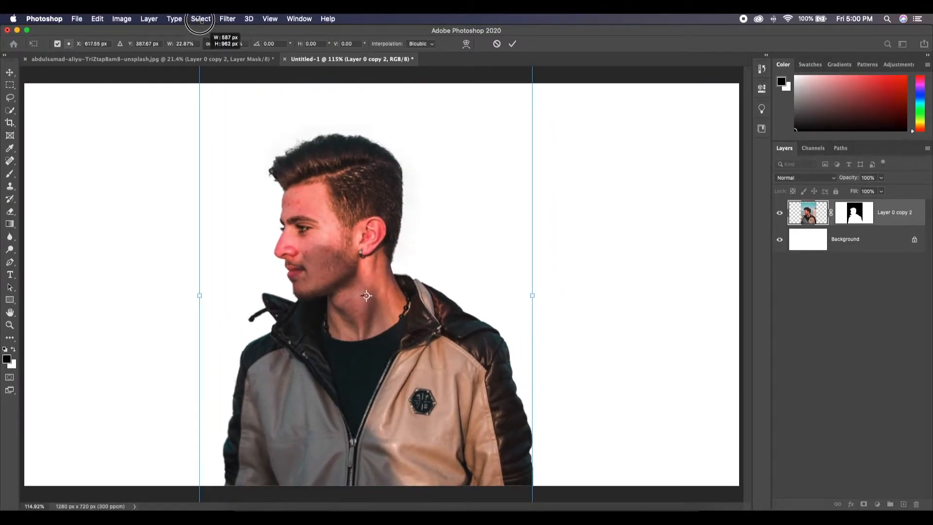
mouse_move(416, 410)
left_mouse_down()
mouse_move(448, 412)
mouse_move(433, 412)
left_mouse_up()
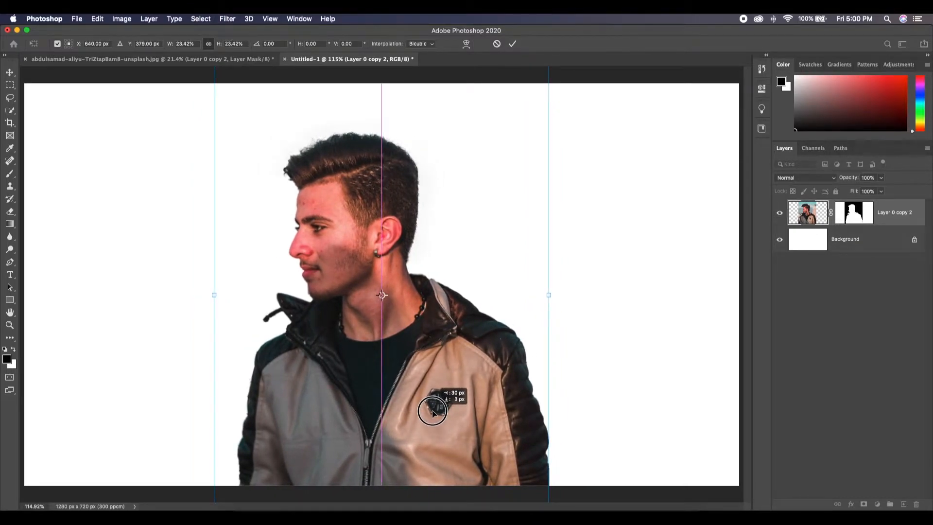
left_click_drag(433, 411, 433, 412)
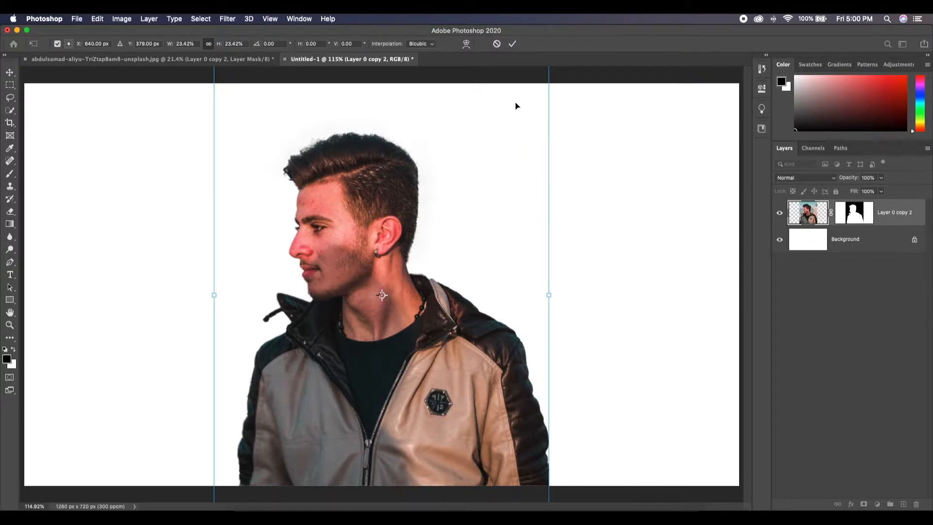
left_click(513, 44)
Add a white Solid Color fill layer directly above the Background layer
left_click(811, 243)
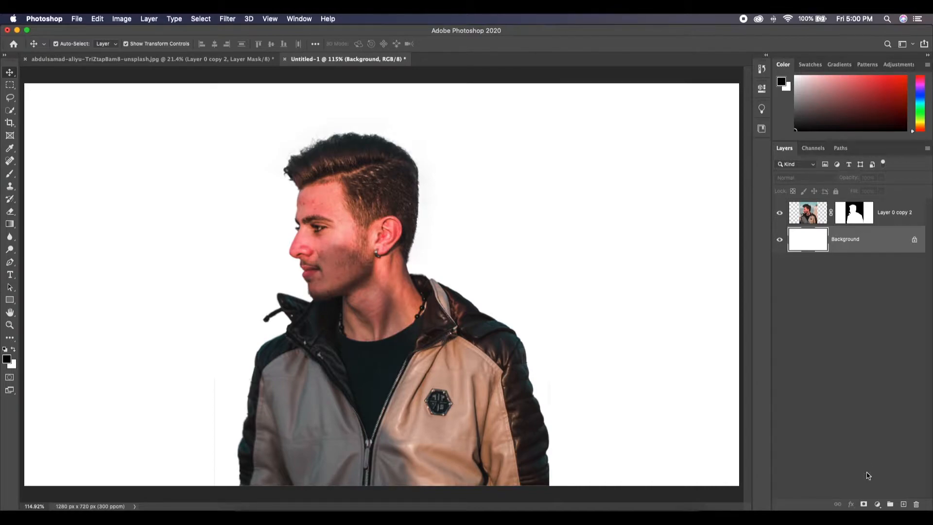
left_click(876, 503)
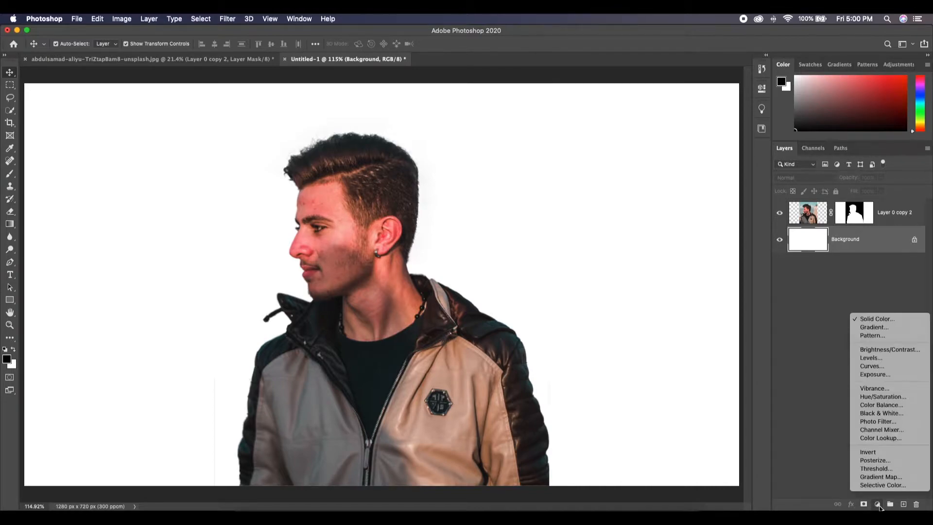
left_click(870, 319)
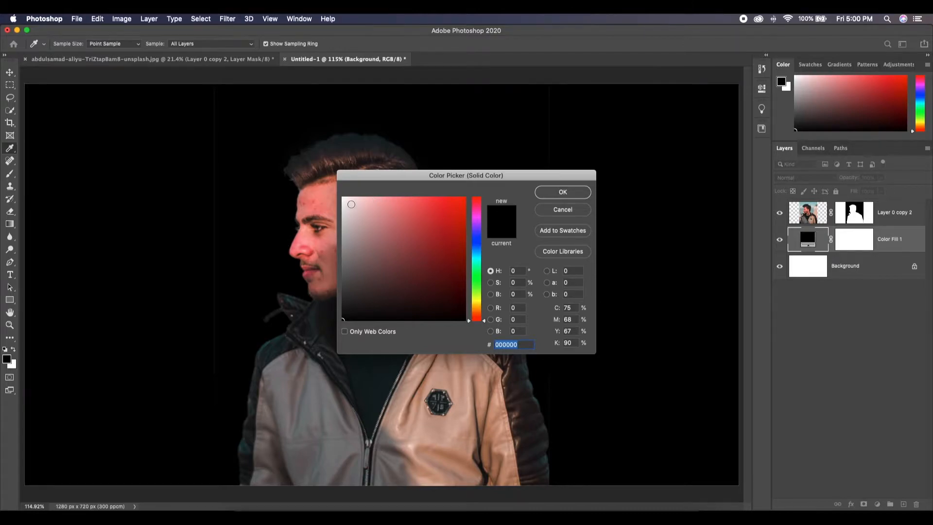
left_click(343, 197)
left_click(554, 194)
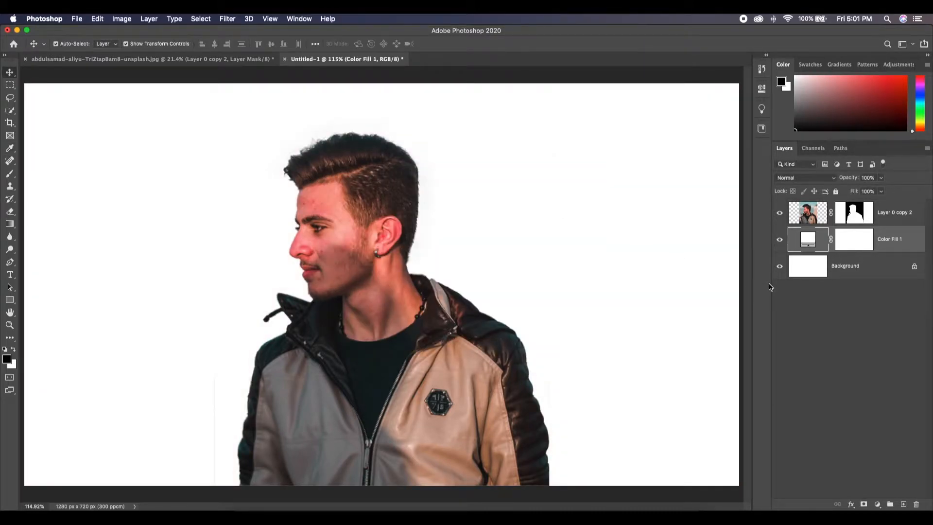
Delete the locked Background layer beneath the white color fill
left_click(823, 308)
left_click(814, 276)
key("BackSpace")
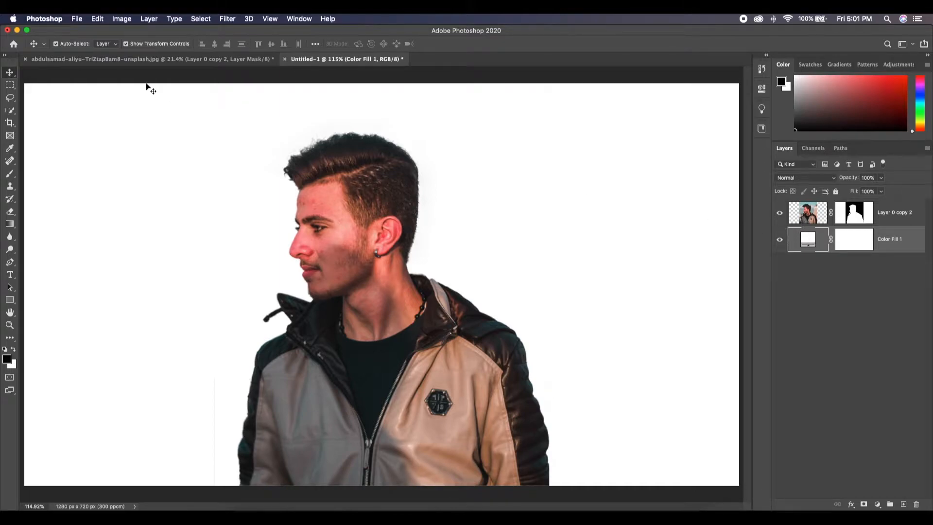
Place skyline-new-york-city-7613.jpg from the Downloads folder as an embedded image above the white color fill
left_click(78, 20)
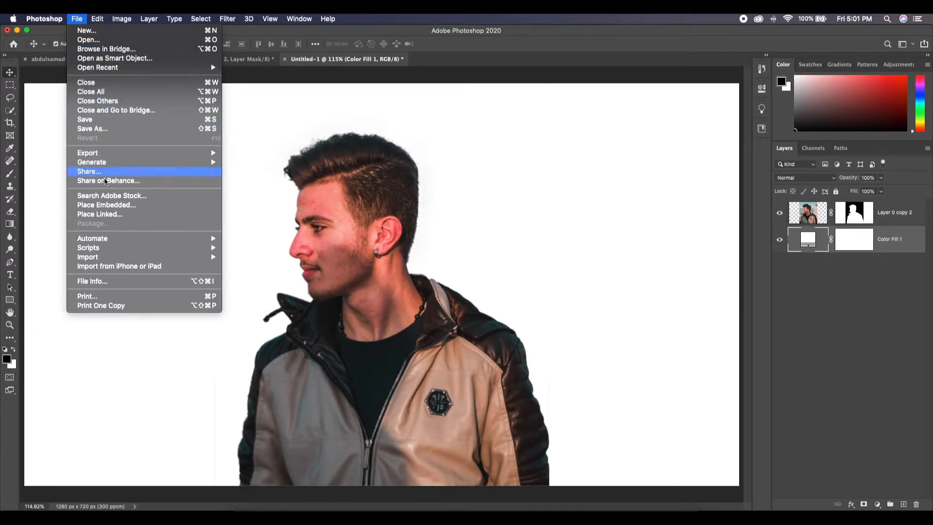
left_click(118, 206)
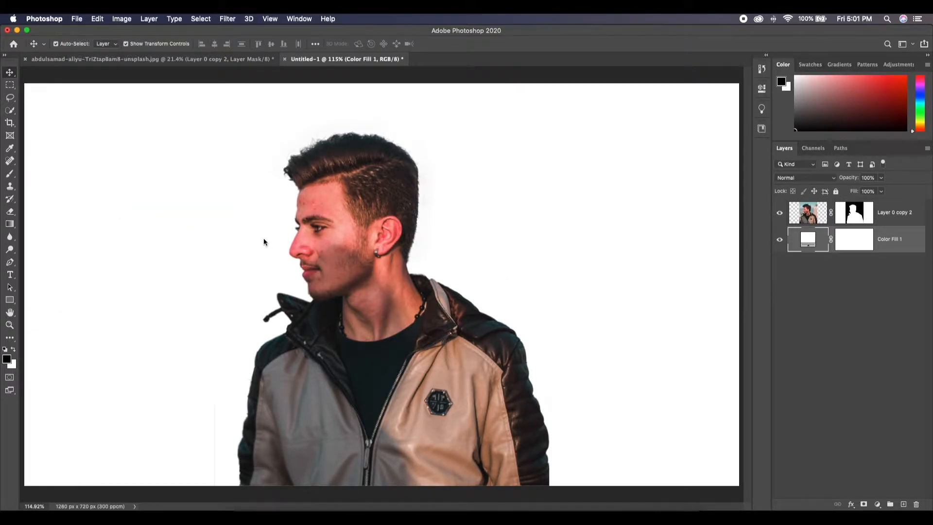
left_click(305, 182)
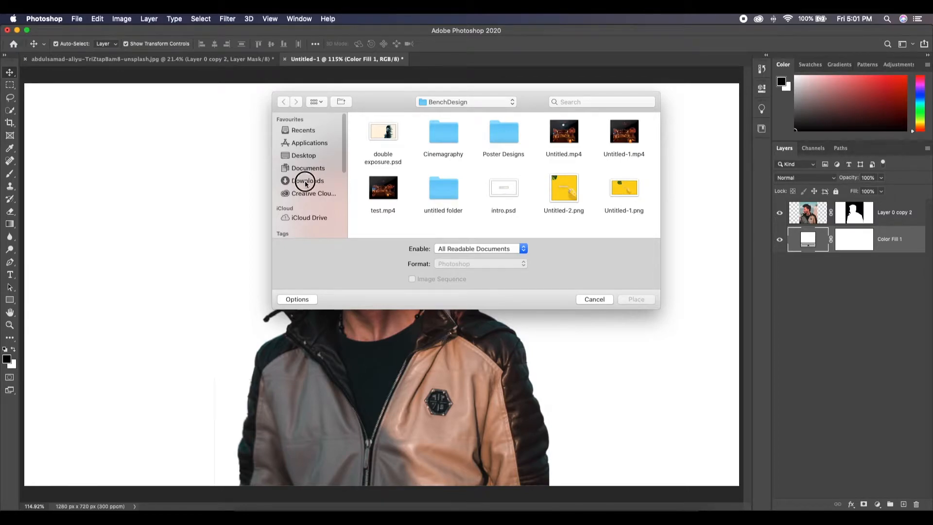
left_click(386, 139)
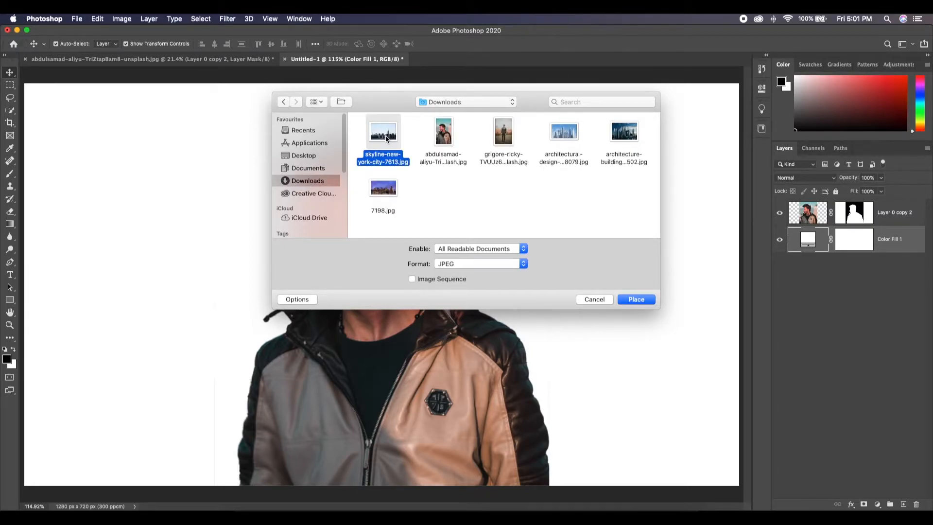
left_click(641, 299)
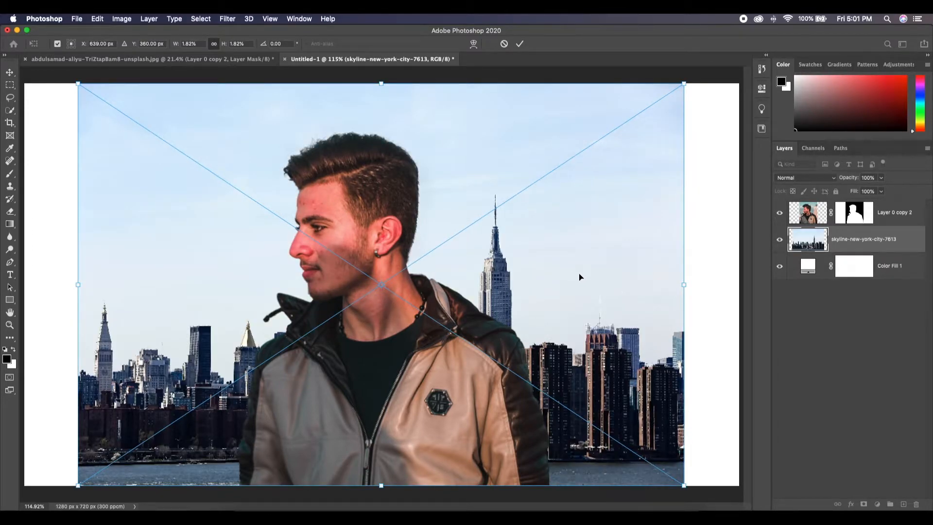
Rotate the skyline image 90 degrees, scale it to about 1.08%, and position it over the man's head and torso
key("super+minus")
key("super+minus")
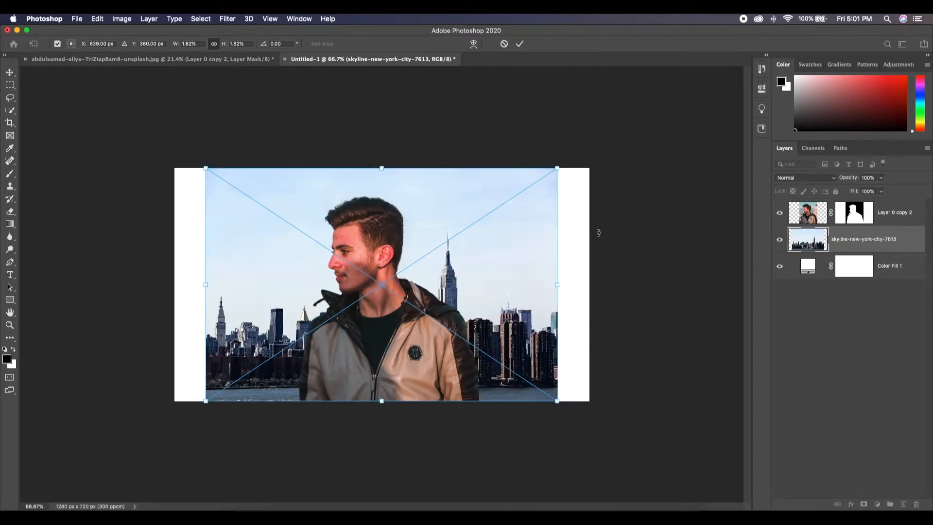
left_click_drag(582, 156, 499, 442)
left_click_drag(462, 296, 552, 280)
left_click_drag(589, 465, 545, 400)
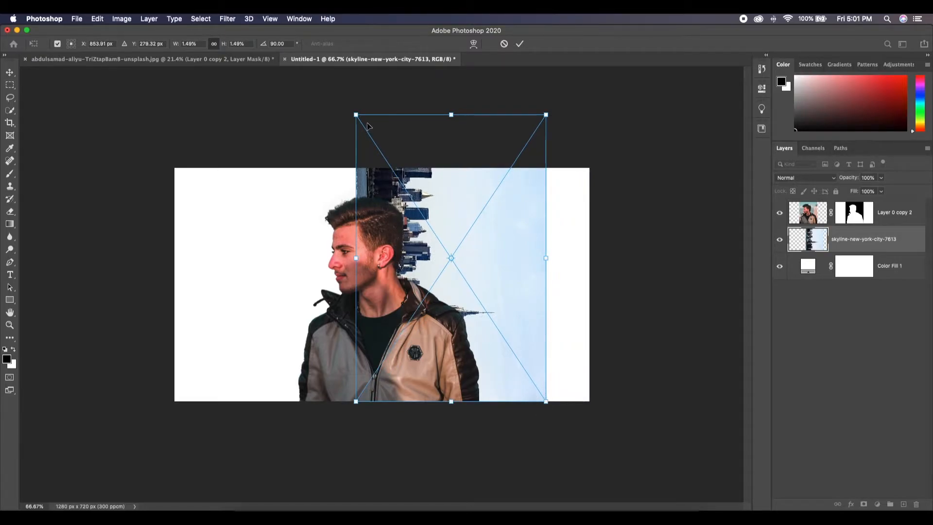
left_click_drag(356, 115, 410, 202)
left_click_drag(462, 223, 407, 227)
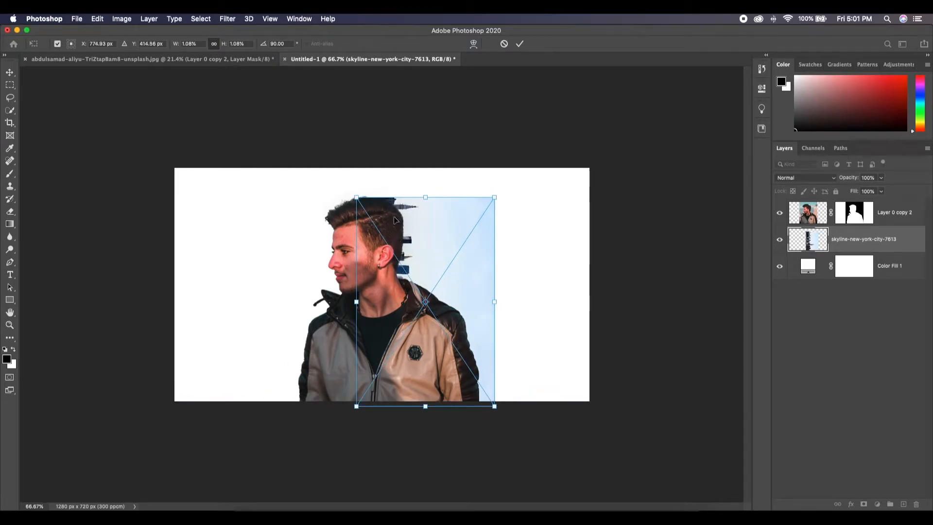
Apply the transform, move the skyline layer above the man's layer, and set its blend mode to Difference
left_click_drag(811, 243, 807, 208)
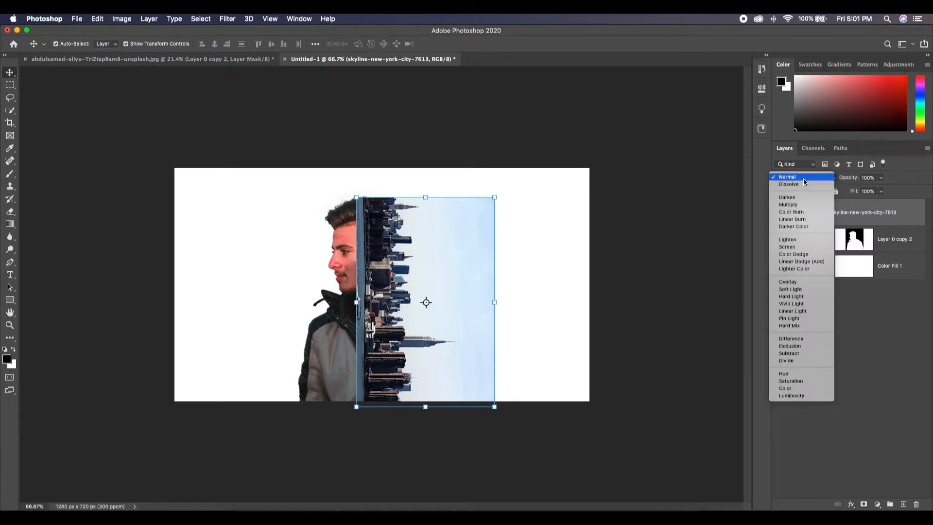
left_click(799, 339)
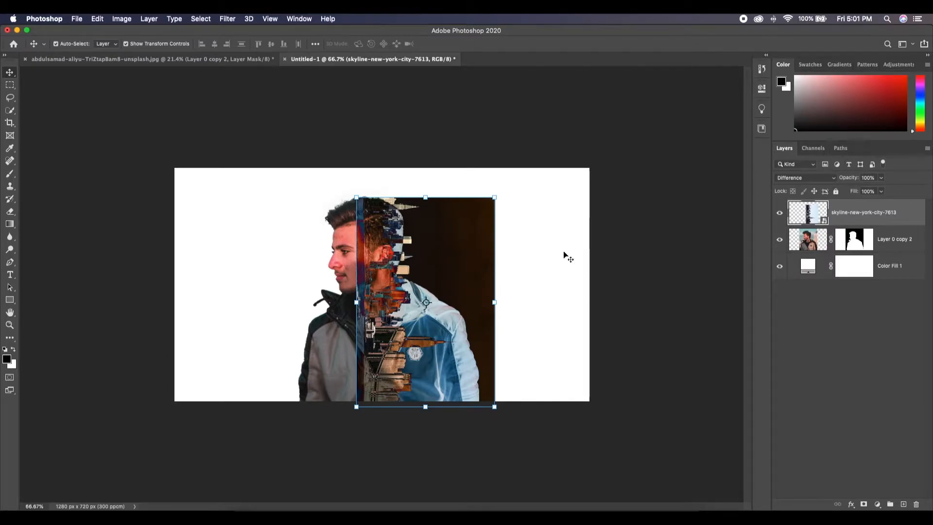
Free-transform the skyline to about X 739 px and Y 414 px so its buildings align with the man's head, and apply it
key("super+t")
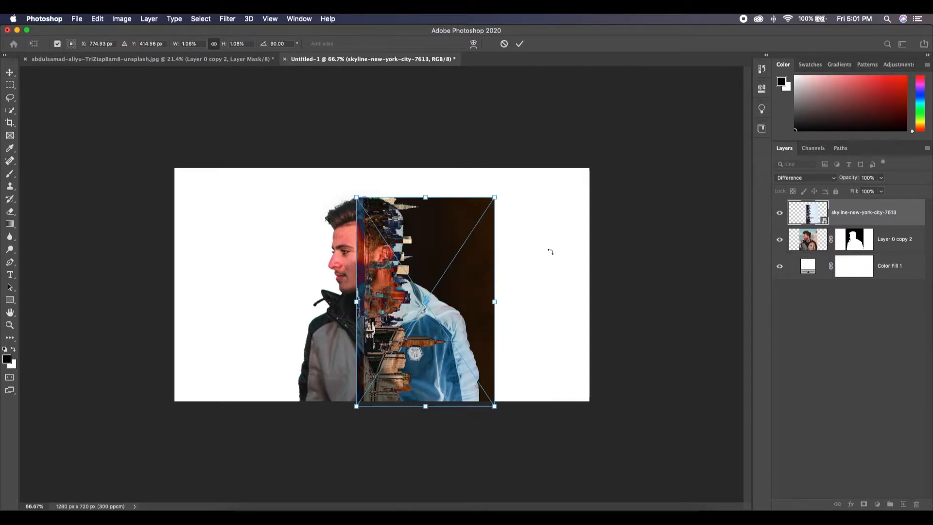
key("super+equal")
key("super+equal")
key("super+equal")
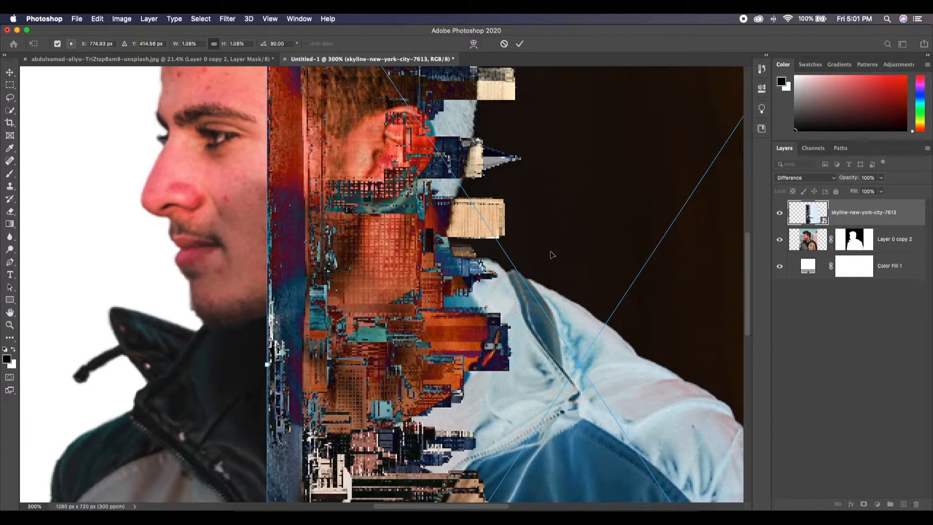
scroll(552, 255, "up", 5)
left_click_drag(372, 203, 321, 202)
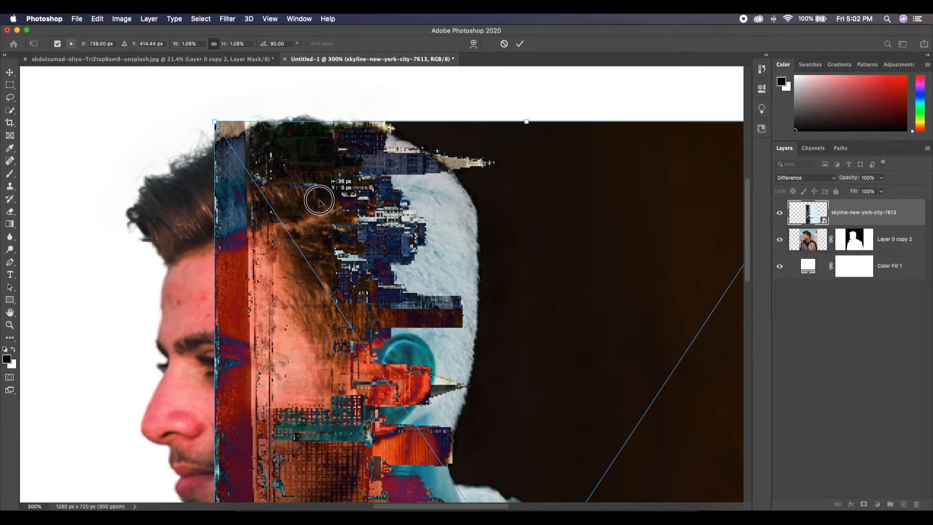
left_click_drag(319, 202, 320, 202)
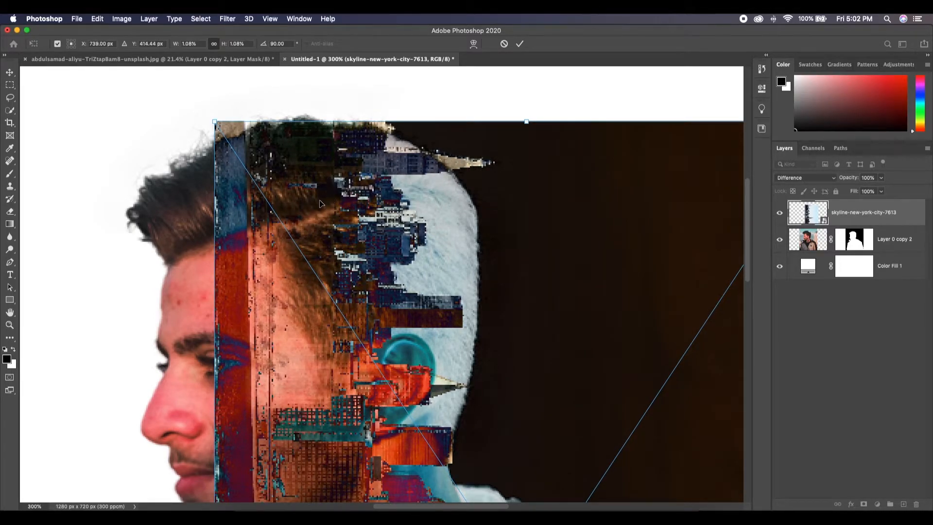
scroll(366, 280, "down", 5)
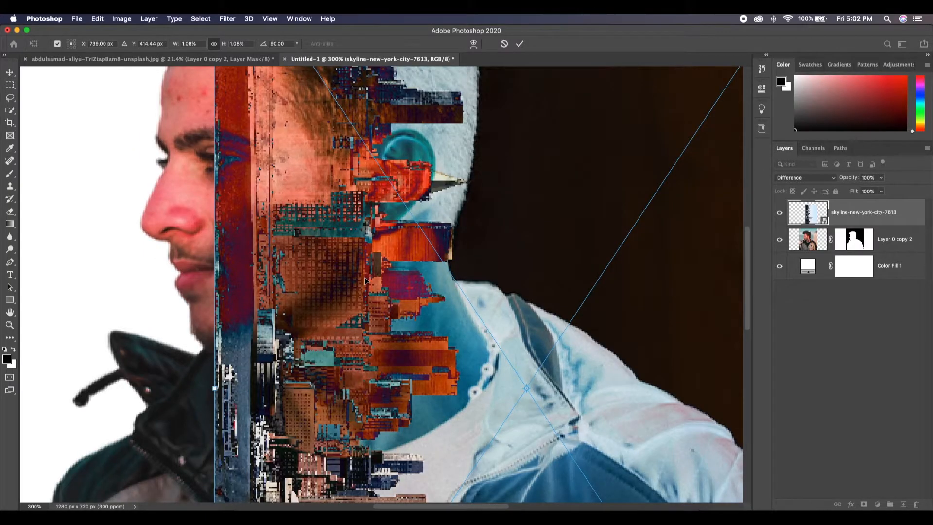
scroll(365, 280, "down", 4)
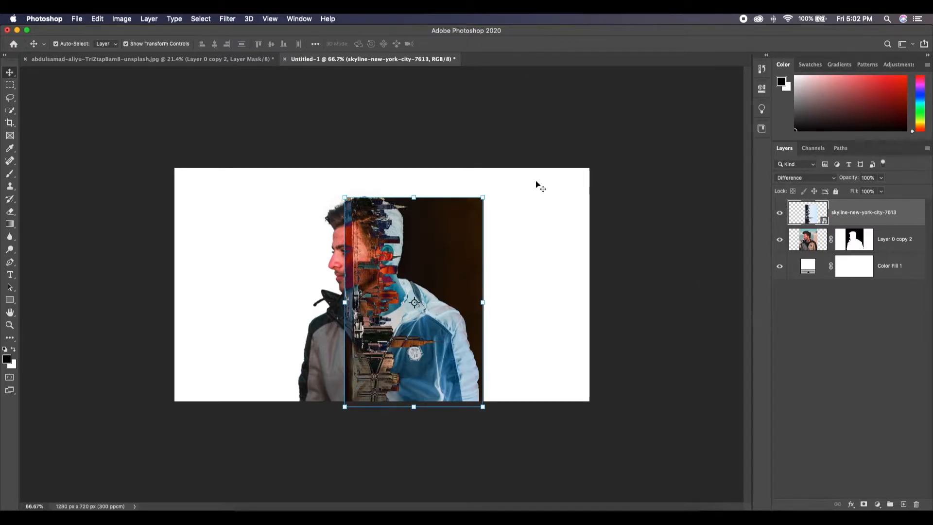
Set the skyline layer's blend mode to Normal and deselect the layer
left_click(834, 180)
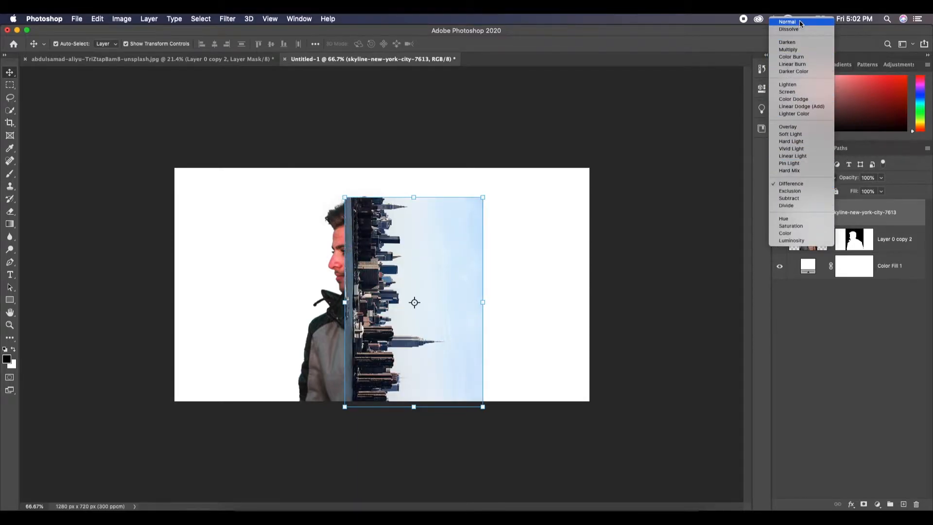
left_click(800, 23)
left_click(852, 316)
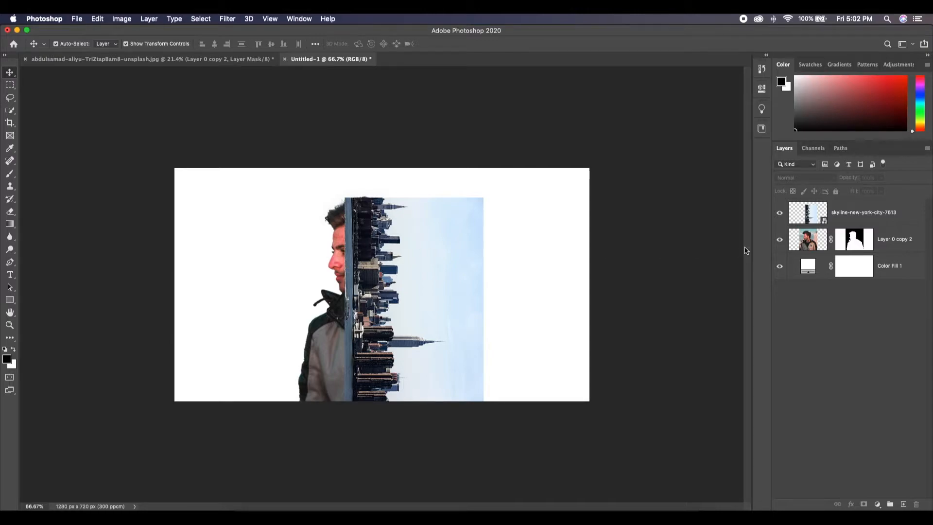
Open Select and Mask for the skyline layer and preview it On Black at 67% opacity
left_click(803, 215)
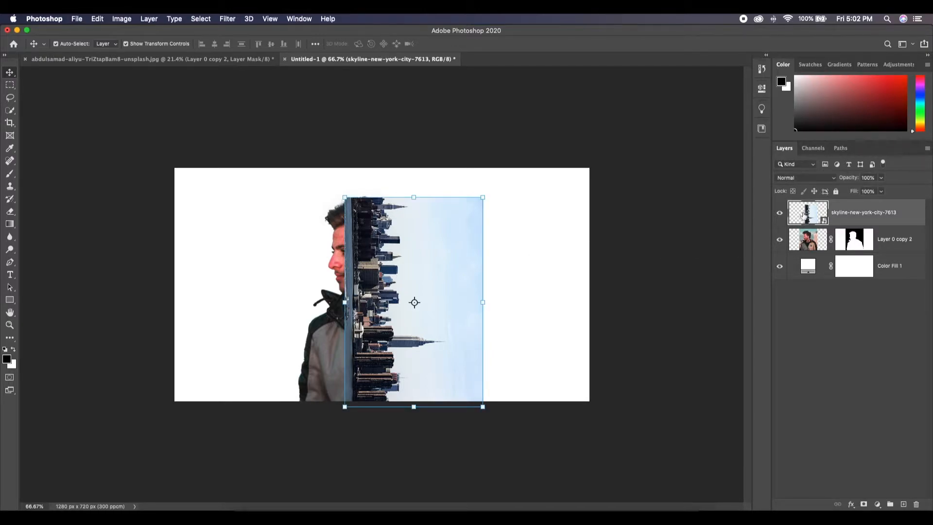
left_click(10, 110)
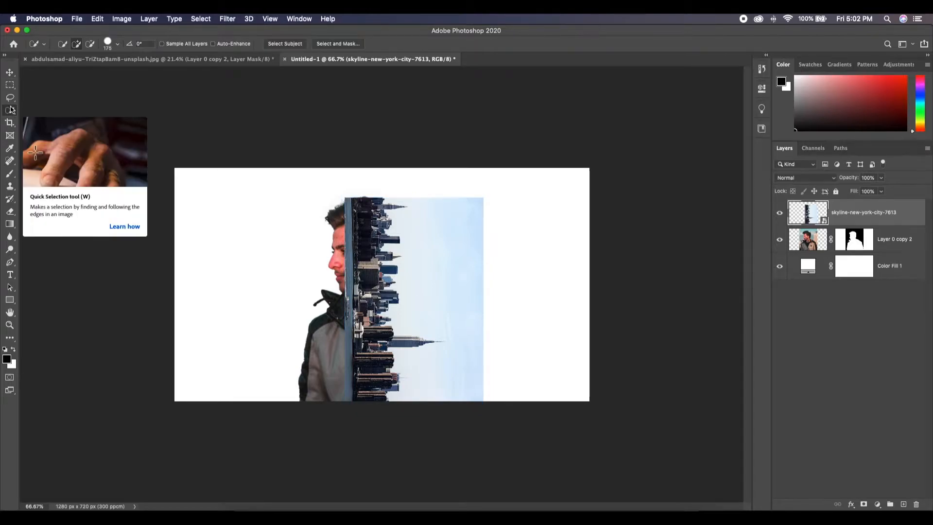
left_click(346, 44)
scroll(858, 147, "up", 3)
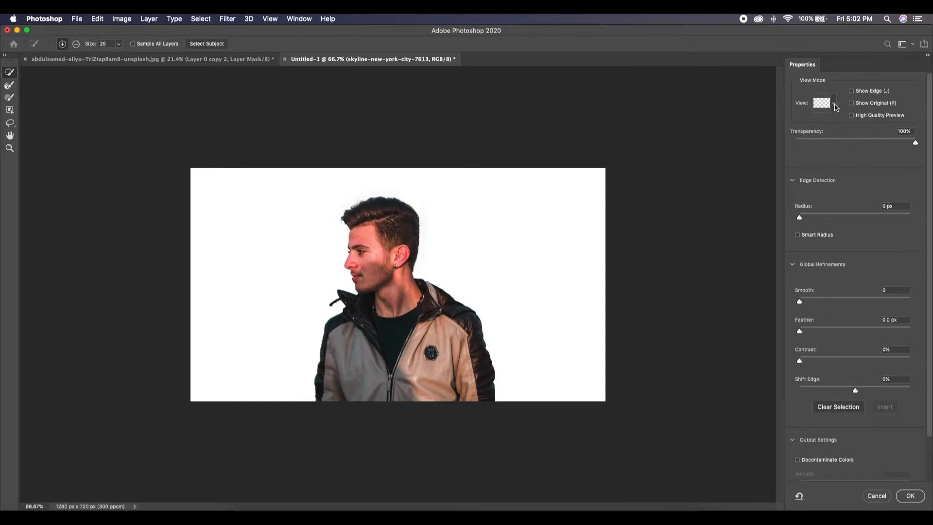
left_click(834, 105)
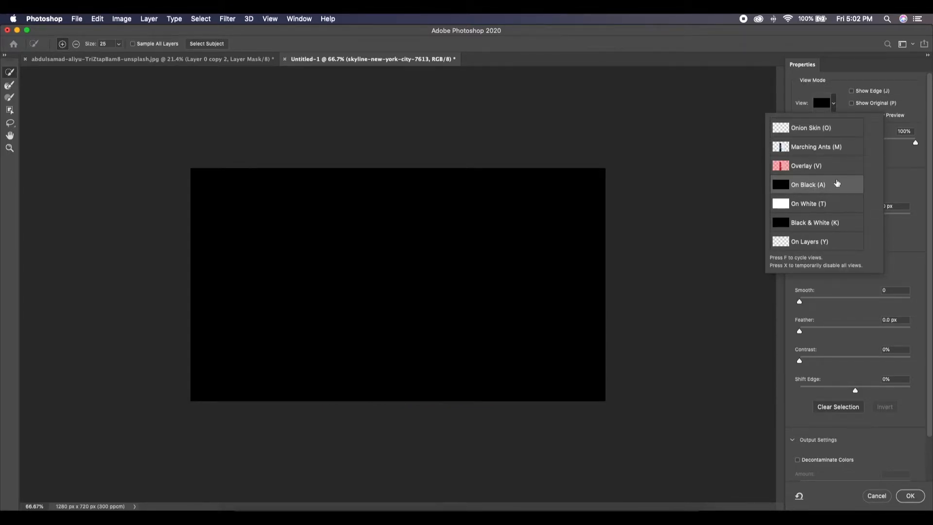
left_click(902, 173)
left_click_drag(916, 142, 864, 142)
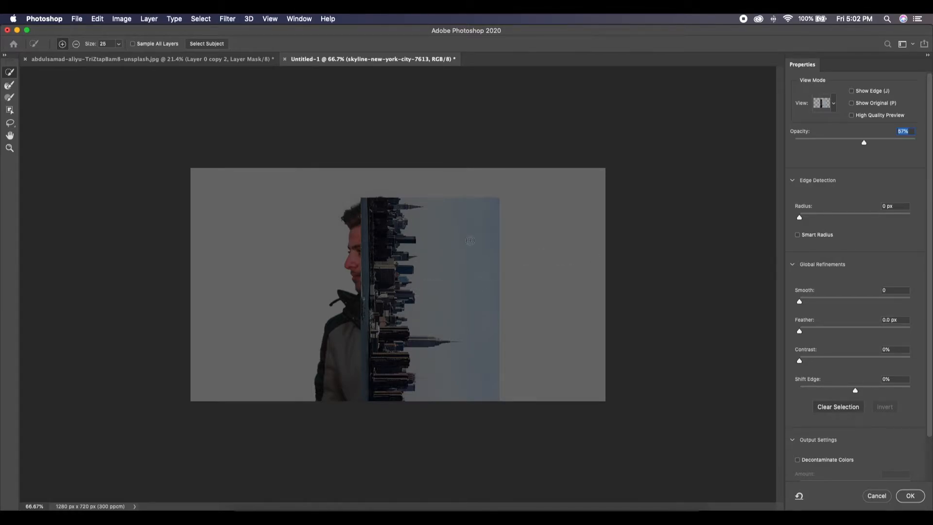
Quick-select the sky beside the rotated buildings with a size 25 brush, then correct the selection around the spires at size 5
mouse_move(460, 216)
left_mouse_down()
mouse_move(472, 222)
mouse_move(471, 293)
mouse_move(484, 303)
left_mouse_up()
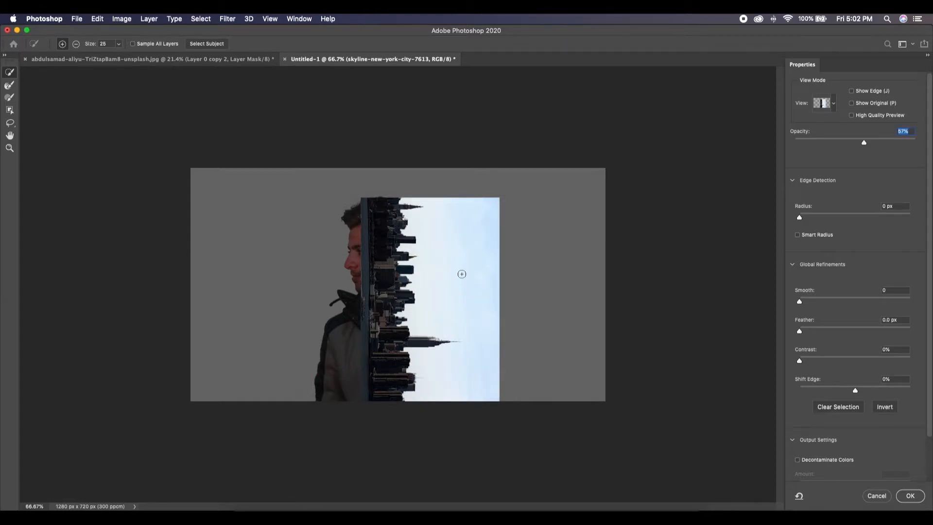
key("super+equal")
key("super+equal")
key("super+equal")
key("super+equal")
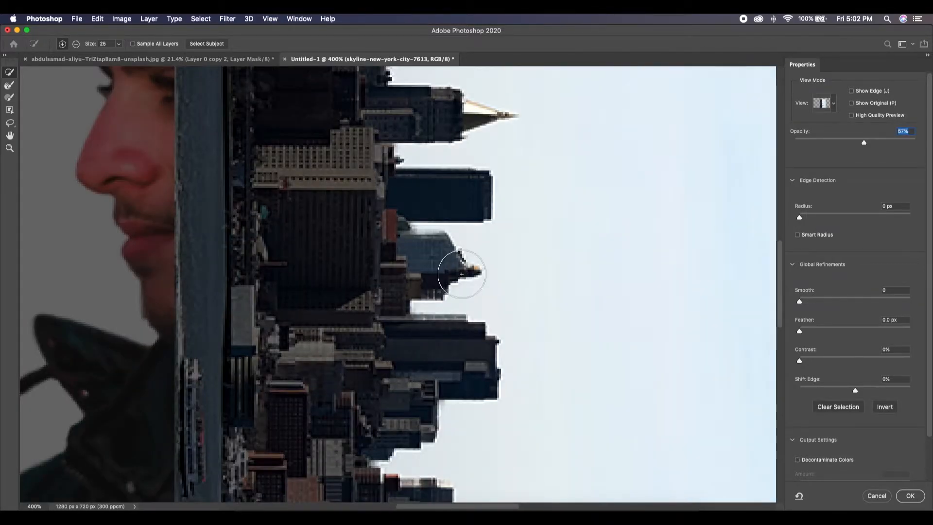
scroll(461, 273, "up", 1)
key("bracketleft")
key("bracketleft")
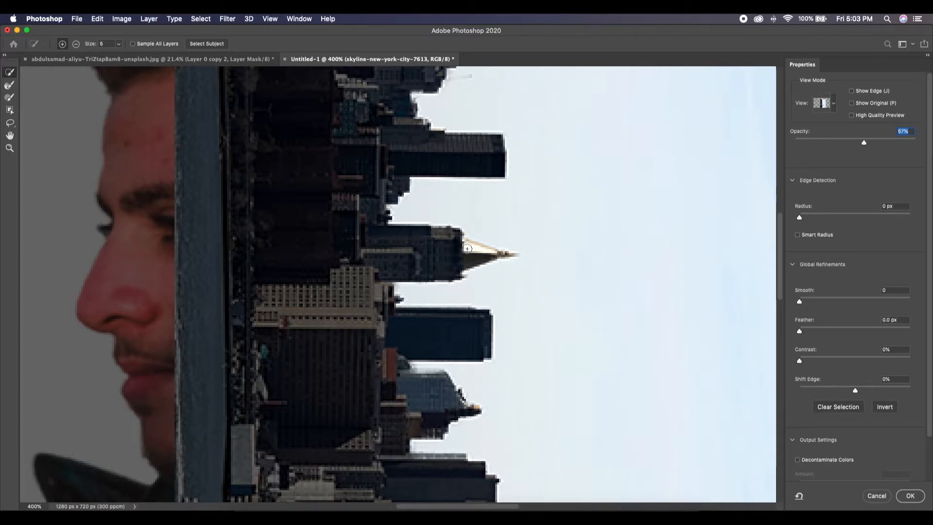
mouse_move(467, 248)
left_mouse_down()
mouse_move(481, 256)
mouse_move(469, 271)
left_mouse_up()
scroll(471, 271, "down", 10)
mouse_move(473, 348)
left_mouse_down("alt")
mouse_move(552, 346)
mouse_move(709, 374)
left_mouse_up("alt")
scroll(567, 374, "down", 5)
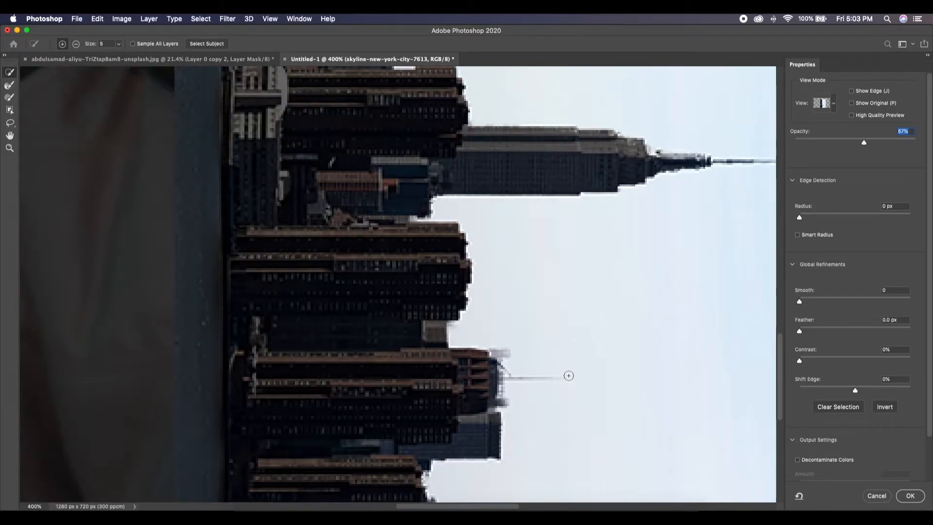
Refine the selection edge around the thin rooftop antenna and the tallest skyscraper's spire with a size 9 Refine Edge brush
left_click(10, 85)
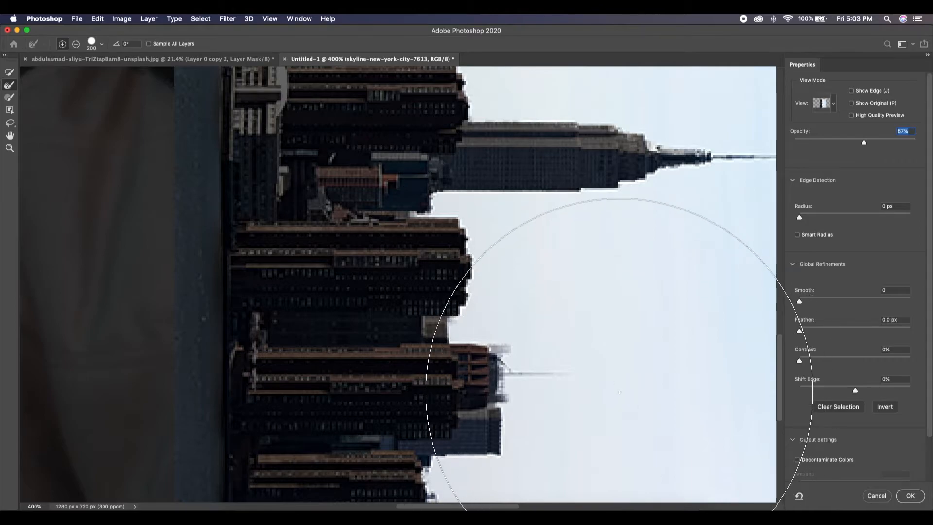
key("[")
key("[")
key("[")
key("[")
key("[")
key("[")
key("[")
key("[")
key("[")
key("[")
key("[")
key("[")
key("[")
key("]")
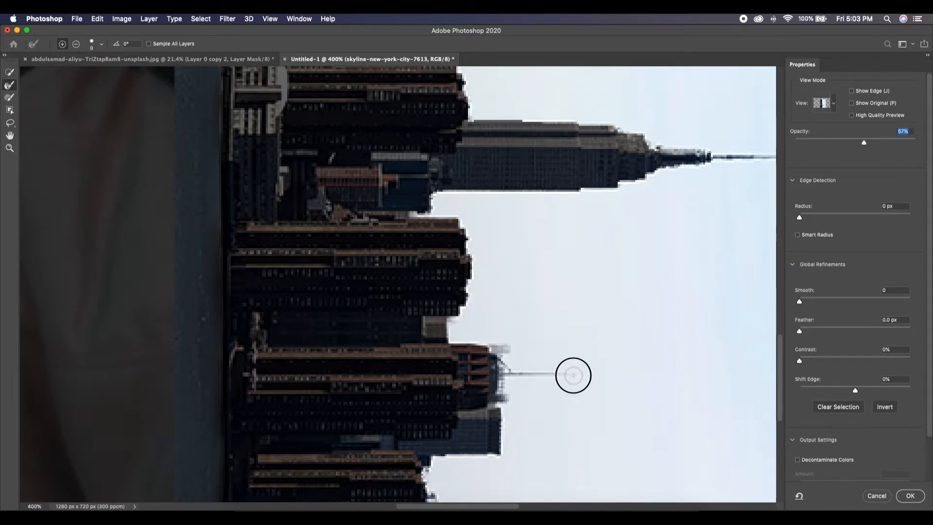
key("[")
key("[")
key("[")
scroll(663, 285, "up", 2)
key("super+minus")
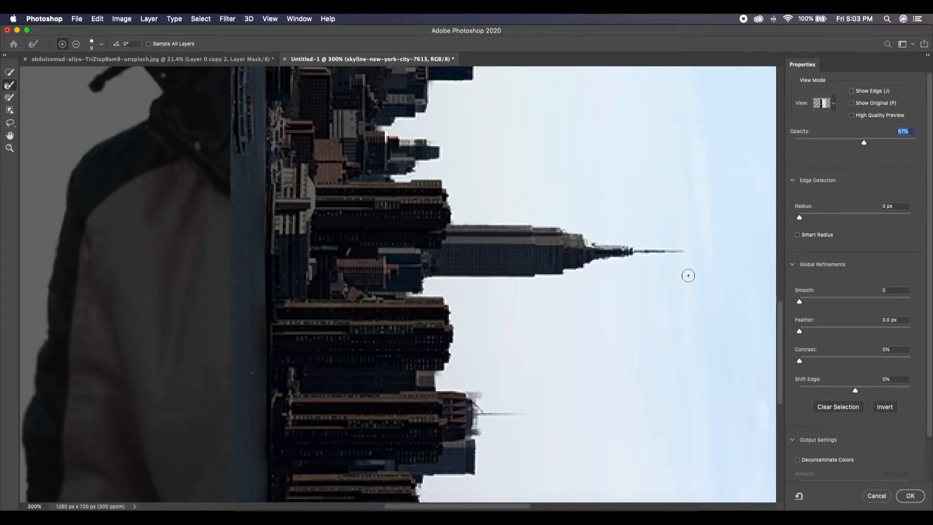
left_click_drag(641, 252, 685, 250)
Touch up the sky selection around the lowest building with a size 1 Quick Selection brush and output it as a layer mask
key("w")
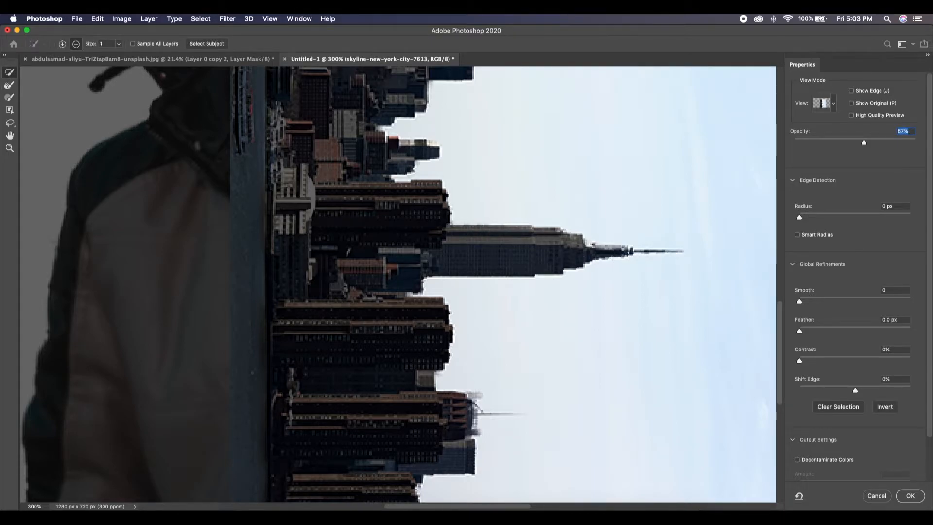
scroll(479, 245, "up", 3)
scroll(479, 244, "up", 8)
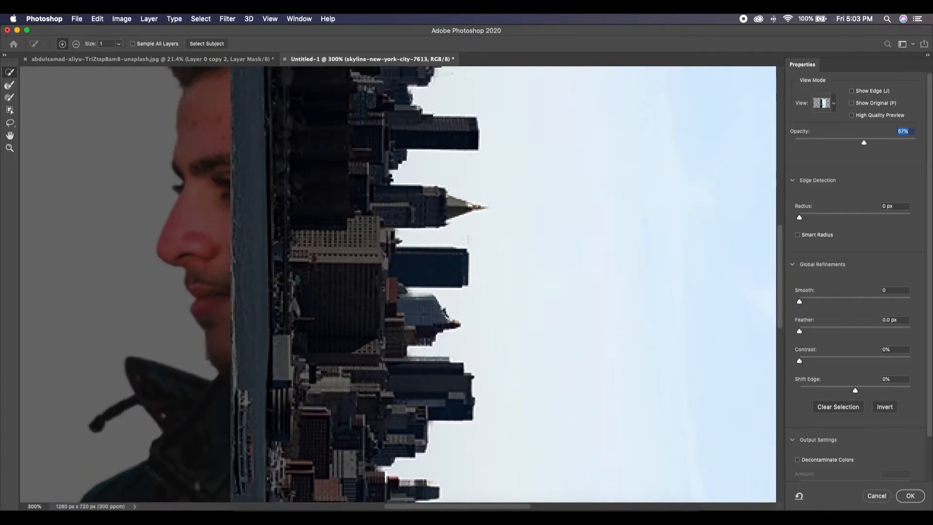
scroll(469, 239, "down", 9)
scroll(456, 211, "down", 5)
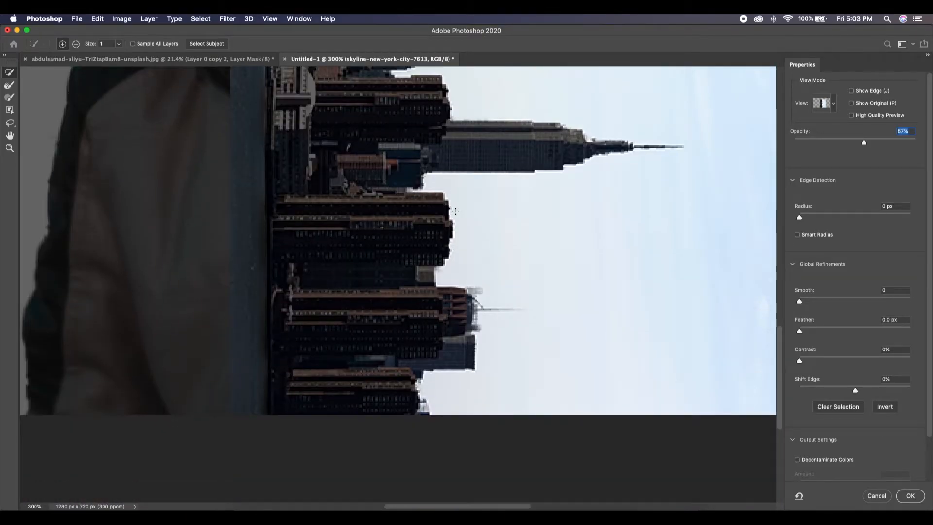
key("alt")
left_click_drag(424, 411, 423, 404)
scroll(886, 485, "down", 3)
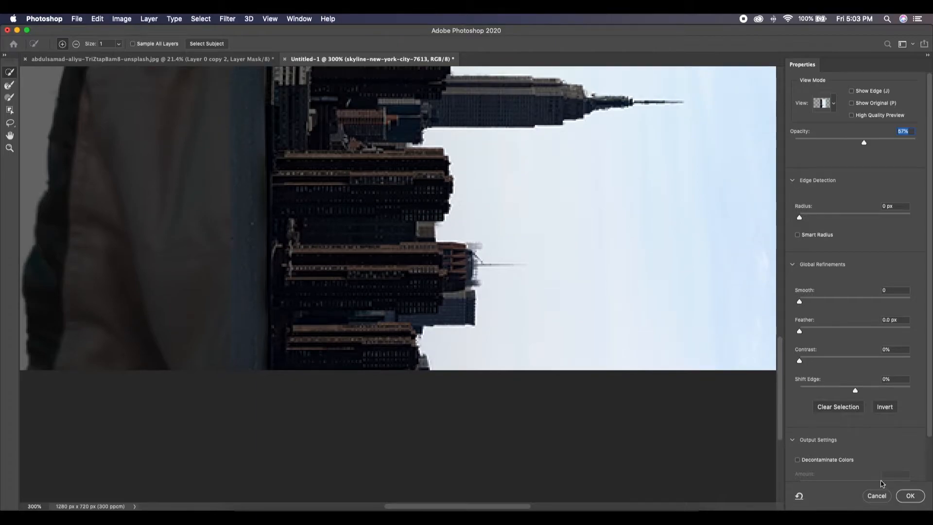
left_click(907, 496)
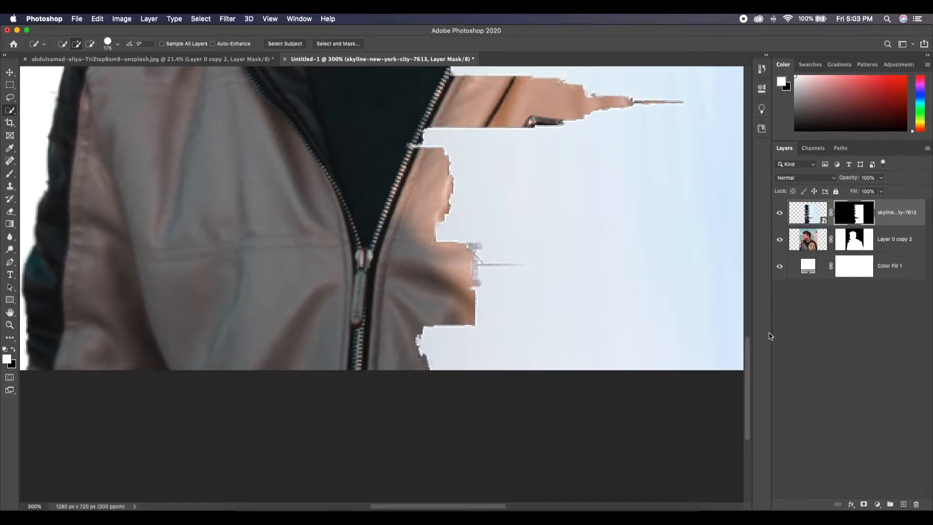
Invert the skyline layer's mask and paint black on it to hide the water strip over the man's front hair
key("super+1")
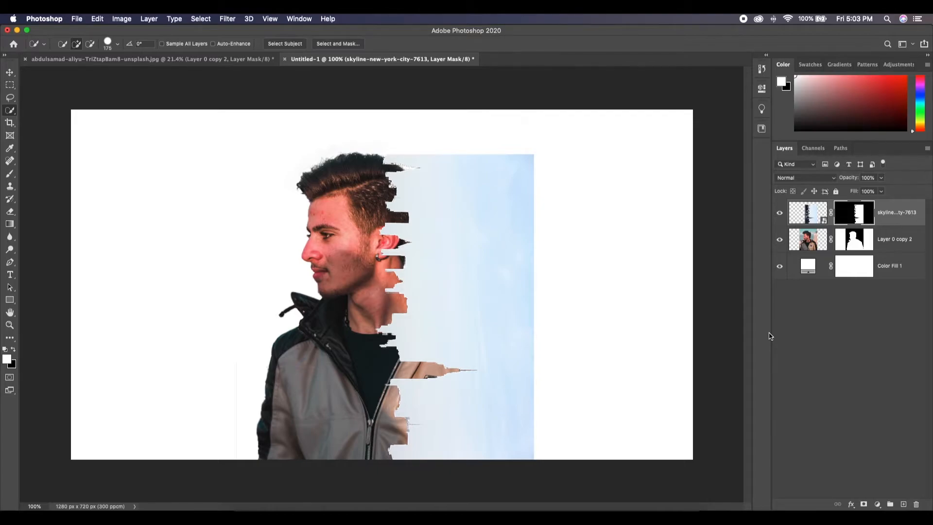
key("super+i")
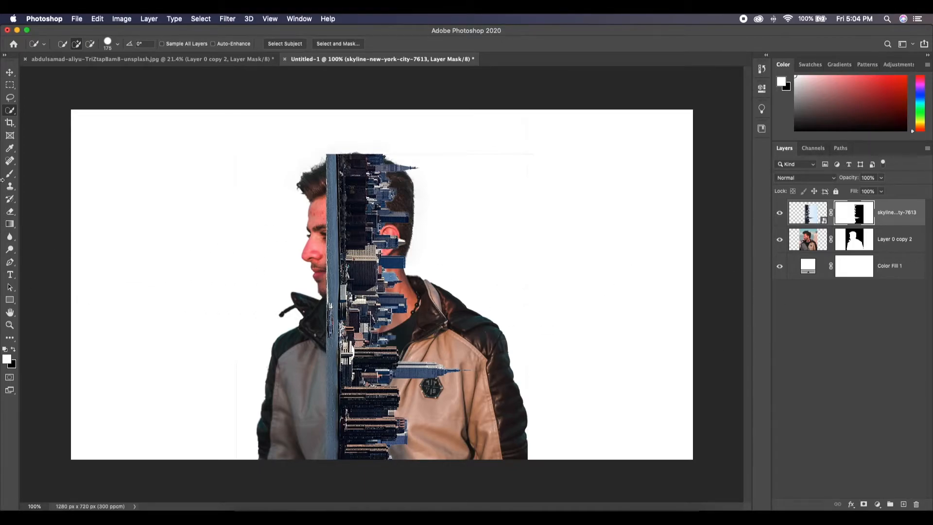
key("b")
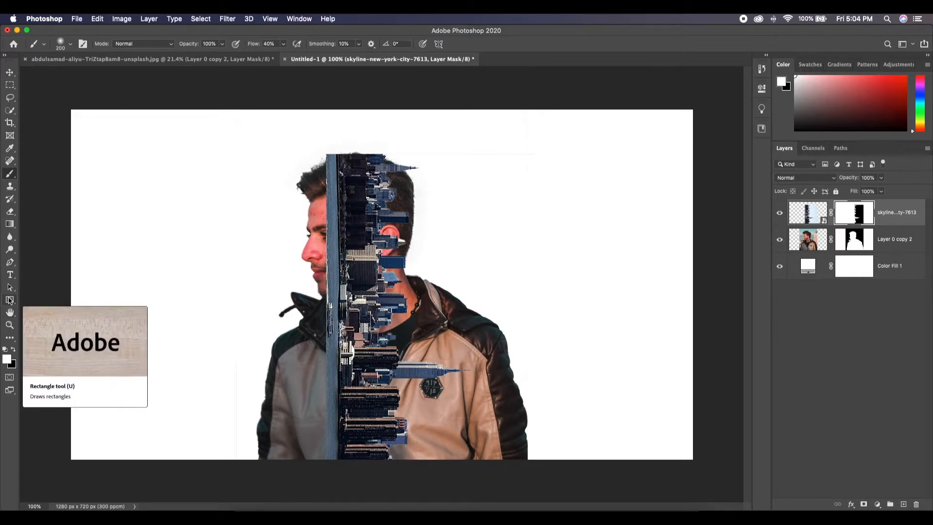
key("x")
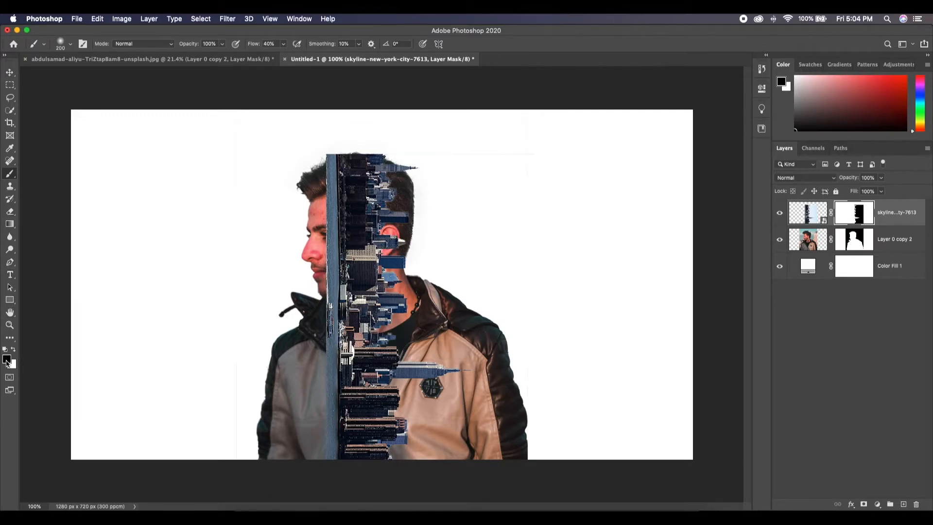
key("x")
key("x")
key("bracketleft")
key("bracketleft")
key("bracketleft")
mouse_move(322, 150)
left_mouse_down()
mouse_move(325, 156)
mouse_move(321, 454)
mouse_move(326, 173)
left_mouse_up()
Paint black on the skyline mask with a size 80 brush to hide the water strip from the face down to the jacket
key("bracketleft")
key("bracketleft")
key("bracketleft")
mouse_move(328, 231)
left_mouse_down()
mouse_move(330, 459)
mouse_move(331, 423)
left_mouse_up()
Fade the building bases into the lower jacket with further black strokes on the skyline mask at 400% zoom
key("super+plus")
key("super+plus")
key("super+plus")
scroll(382, 284, "up", 8)
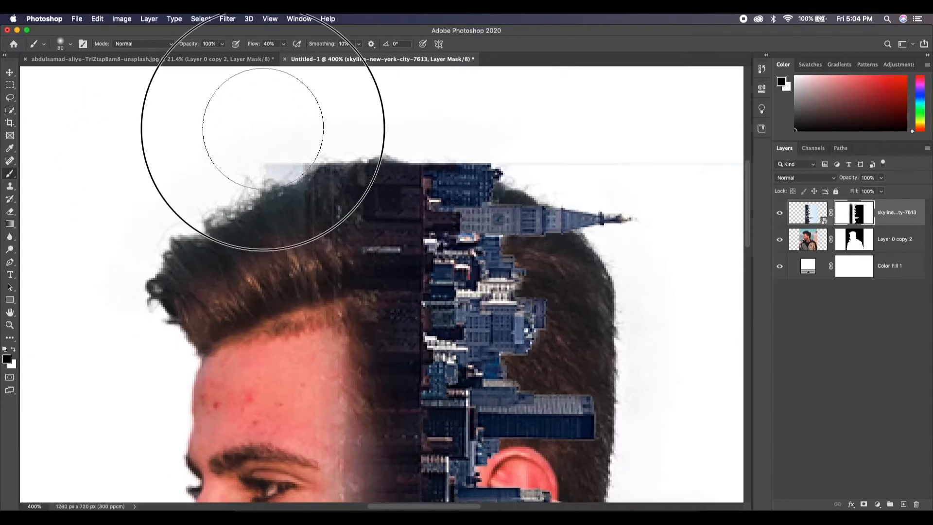
scroll(279, 195, "down", 10)
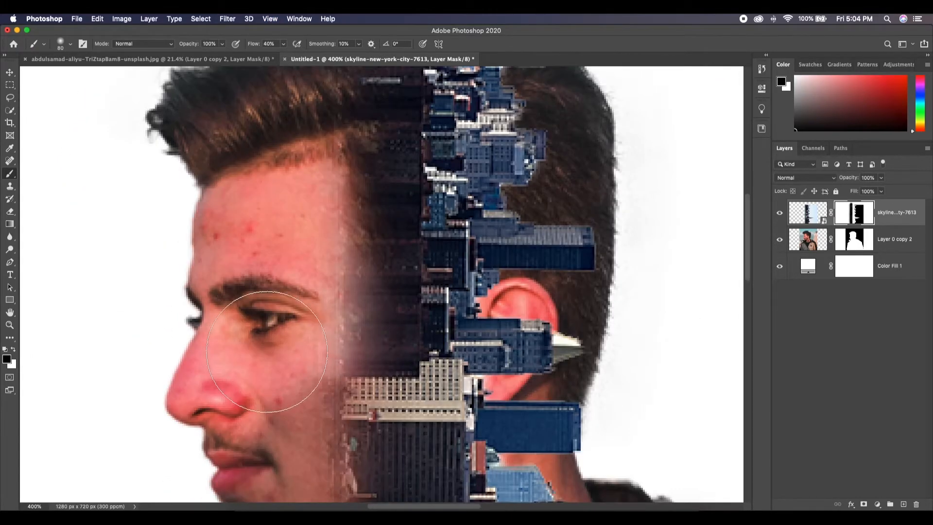
scroll(265, 349, "down", 8)
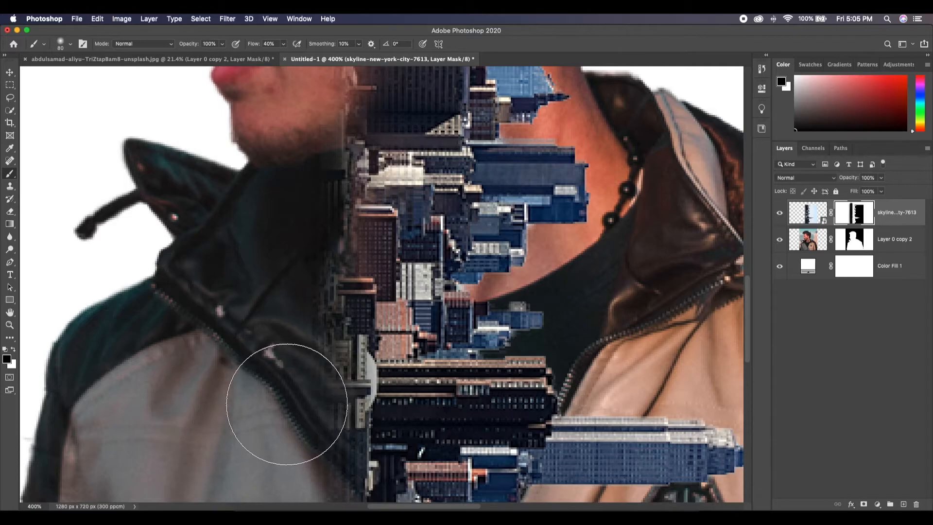
scroll(282, 393, "down", 6)
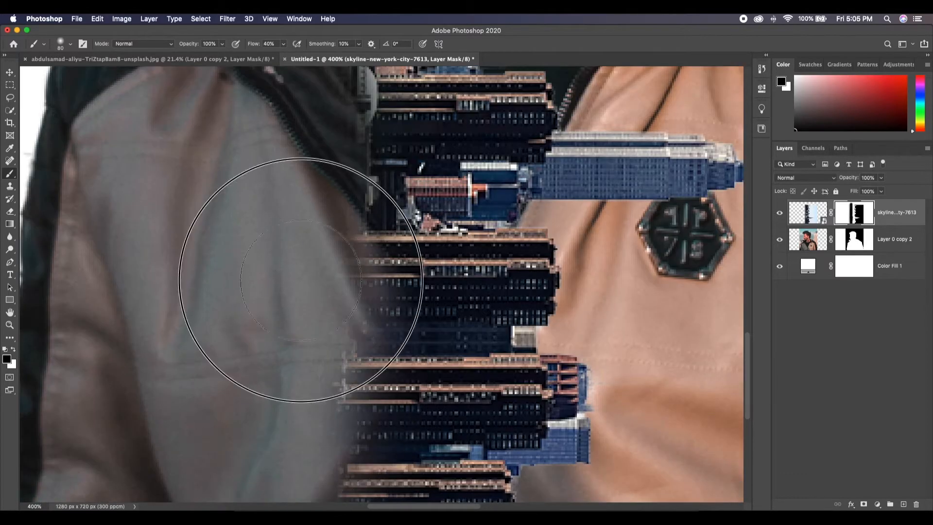
scroll(301, 280, "down", 2)
mouse_move(311, 383)
left_mouse_down()
mouse_move(338, 364)
mouse_move(374, 428)
left_mouse_up()
mouse_move(353, 362)
left_mouse_down()
mouse_move(350, 296)
mouse_move(317, 250)
mouse_move(352, 319)
left_mouse_up()
Refine the skyline mask along the jacket zipper with black strokes, reducing the brush to size 35
scroll(350, 296, "up", 2)
key("bracketleft")
key("bracketleft")
key("bracketleft")
key("bracketleft")
key("bracketleft")
left_click(333, 216)
mouse_move(389, 347)
left_mouse_down()
mouse_move(406, 369)
mouse_move(404, 442)
mouse_move(396, 273)
left_mouse_up()
scroll(408, 369, "down", 2)
key("bracketleft")
left_click(412, 368)
Paint black along the skyline's edge over the jacket collar with the size 35 brush
scroll(345, 308, "up", 4)
left_click(352, 318)
scroll(284, 199, "up", 4)
mouse_move(330, 328)
left_mouse_down()
mouse_move(353, 395)
mouse_move(315, 284)
left_mouse_up()
scroll(284, 267, "up", 2)
scroll(314, 146, "up", 4)
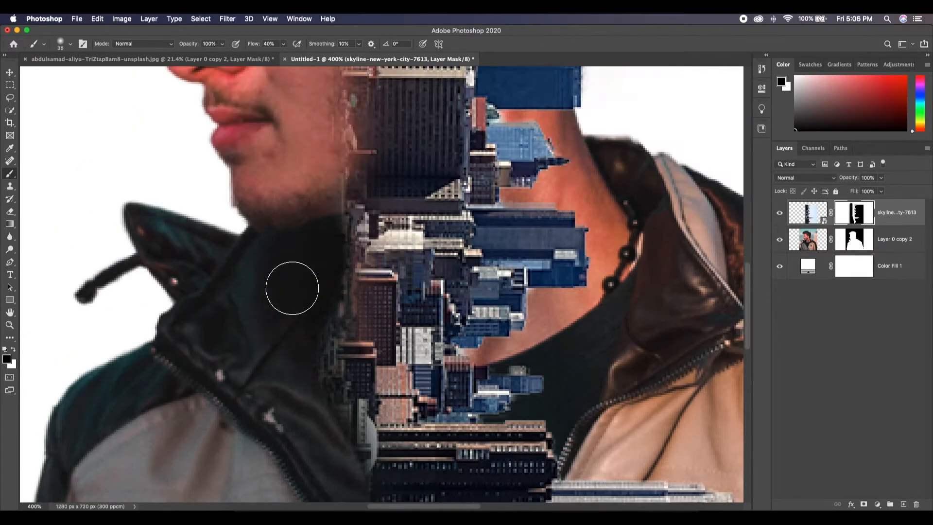
Mask out the skyline's edge beside the jaw using a size 20 black brush
scroll(318, 183, "up", 2)
key("bracketleft")
key("bracketleft")
key("bracketleft")
left_click_drag(332, 241, 336, 232)
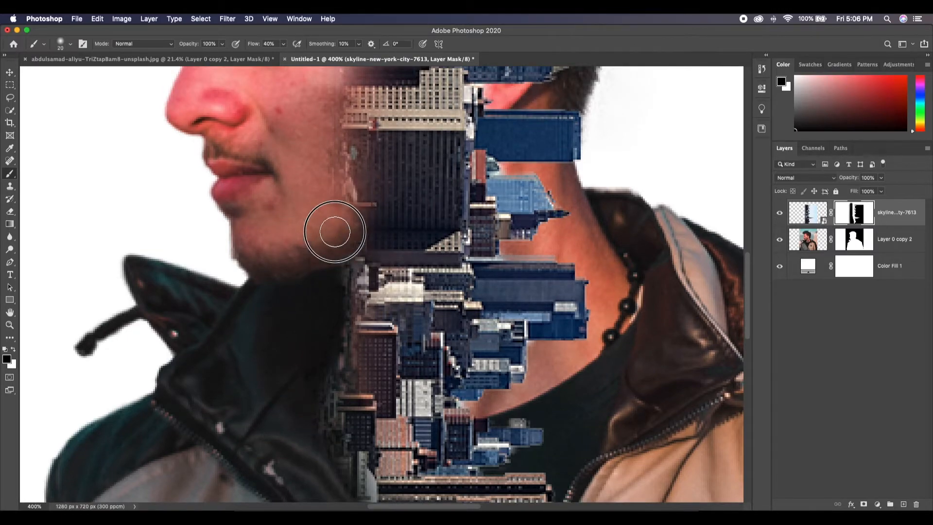
Paint white on the skyline mask with the size 20 brush to bring back buildings beside the cheek and forehead
scroll(333, 194, "up", 4)
scroll(336, 145, "up", 3)
key("x")
mouse_move(358, 344)
left_mouse_down()
mouse_move(329, 308)
mouse_move(333, 296)
left_mouse_up()
key("super+0")
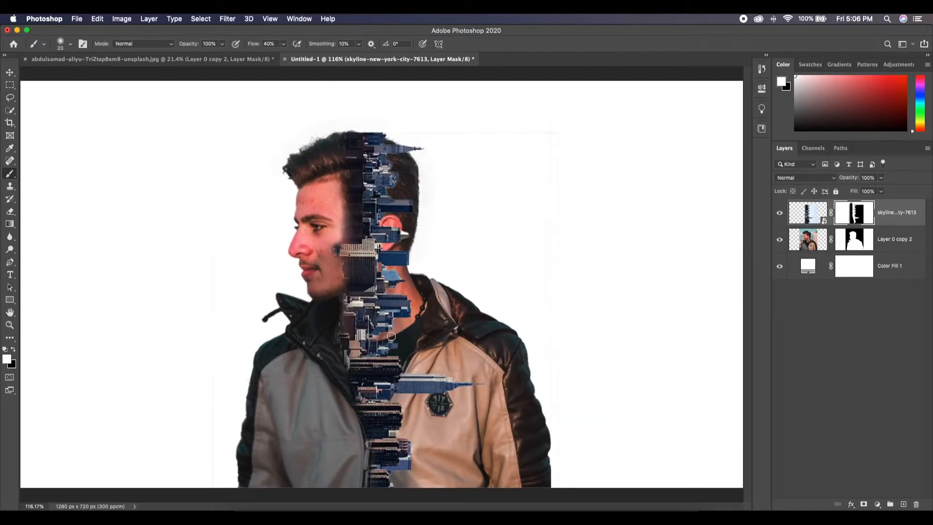
mouse_move(341, 181)
left_mouse_down()
mouse_move(338, 206)
mouse_move(331, 170)
mouse_move(341, 211)
left_mouse_up()
Restore more of the skyline over the hair, temple and jaw with a size 35 white brush
key("bracketright")
key("bracketright")
left_click(326, 166)
left_click_drag(331, 152, 347, 143)
mouse_move(336, 202)
left_mouse_down()
mouse_move(339, 232)
mouse_move(345, 223)
mouse_move(345, 280)
left_mouse_up()
left_click(343, 289)
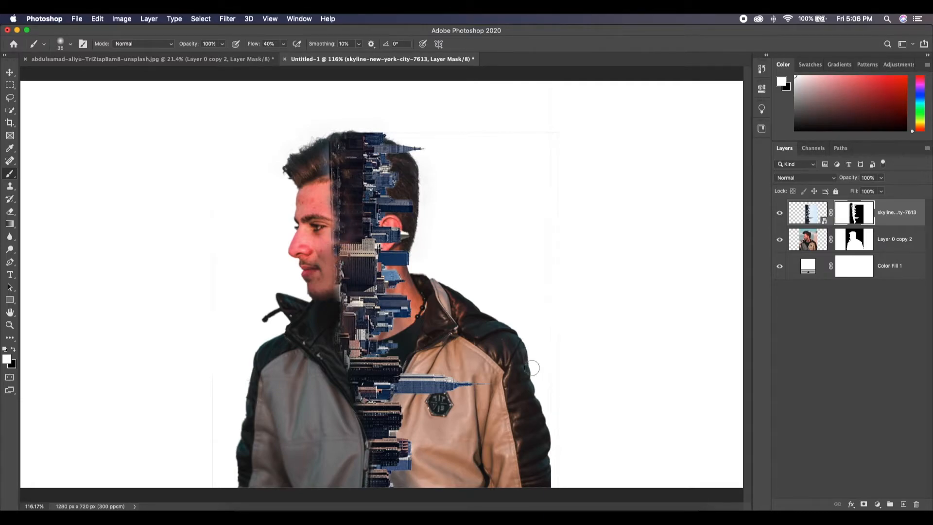
Put the man's layer, Layer 0 copy 2, into a group and add a layer mask to the group
left_click(804, 241)
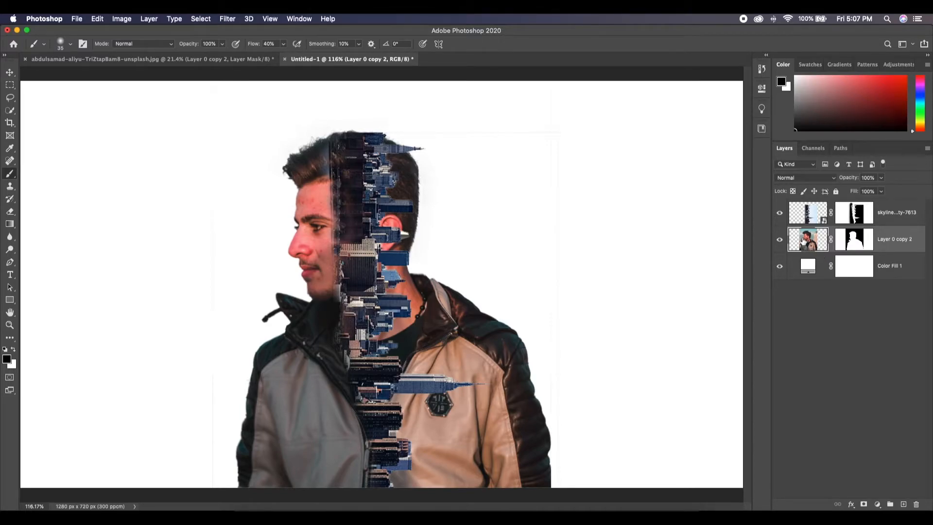
key("super+g")
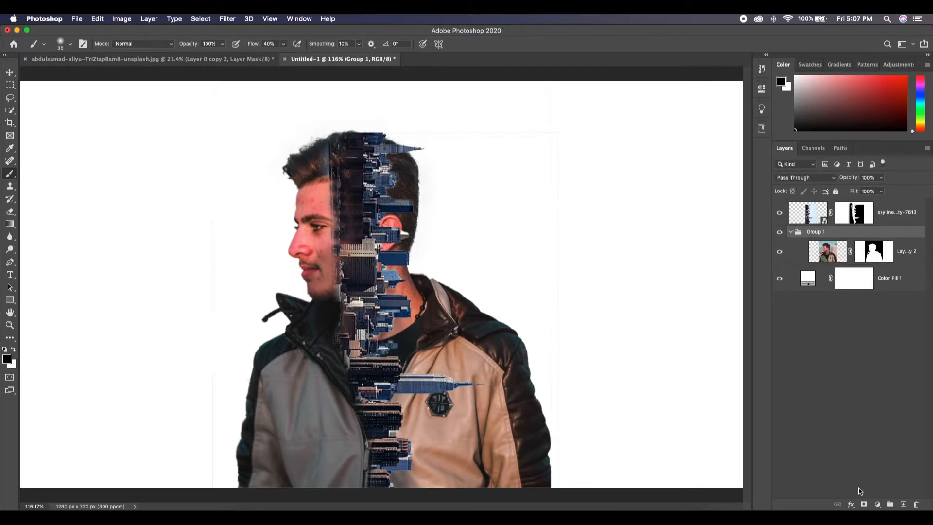
left_click(863, 505)
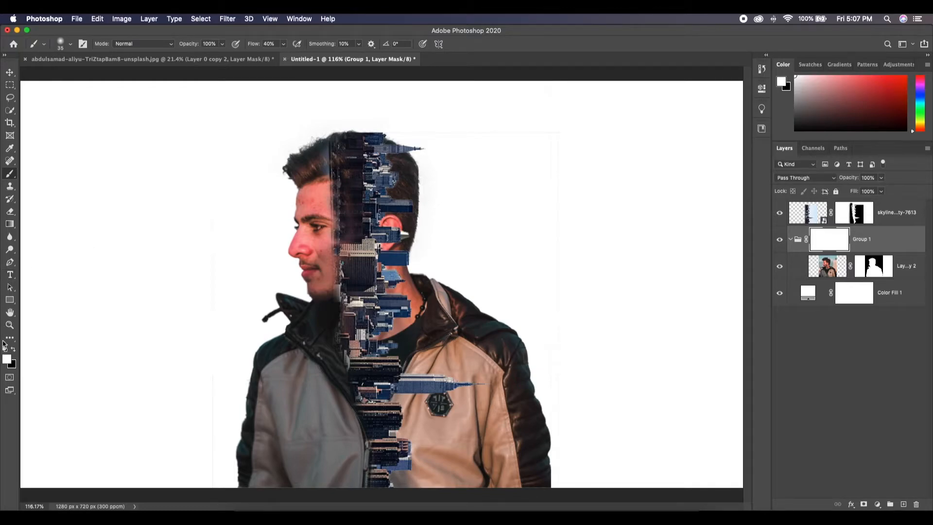
Paint black on the group mask, enlarging the brush to size 175, to hide the back of the head and jacket behind the buildings
key("x")
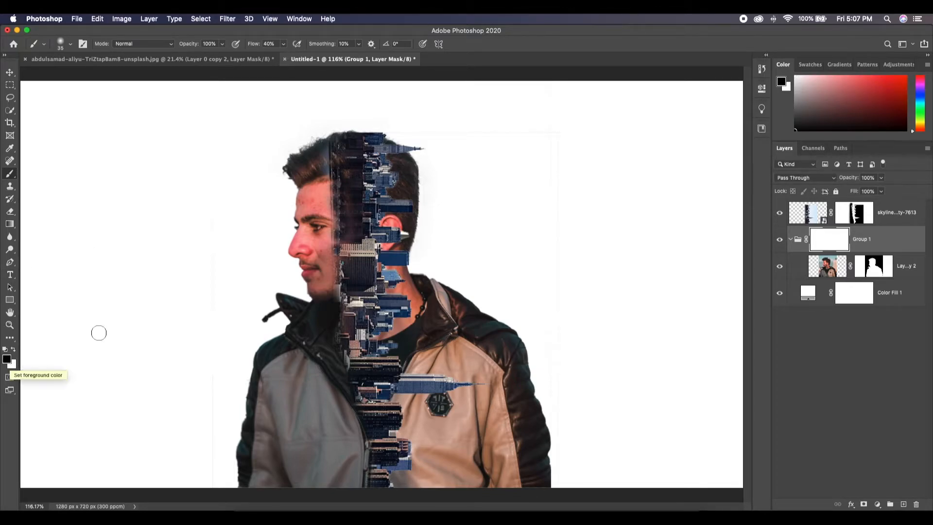
key("bracketright")
key("bracketright")
key("bracketright")
key("bracketright")
key("bracketright")
key("bracketright")
key("bracketright")
key("bracketright")
key("bracketright")
key("bracketright")
key("bracketright")
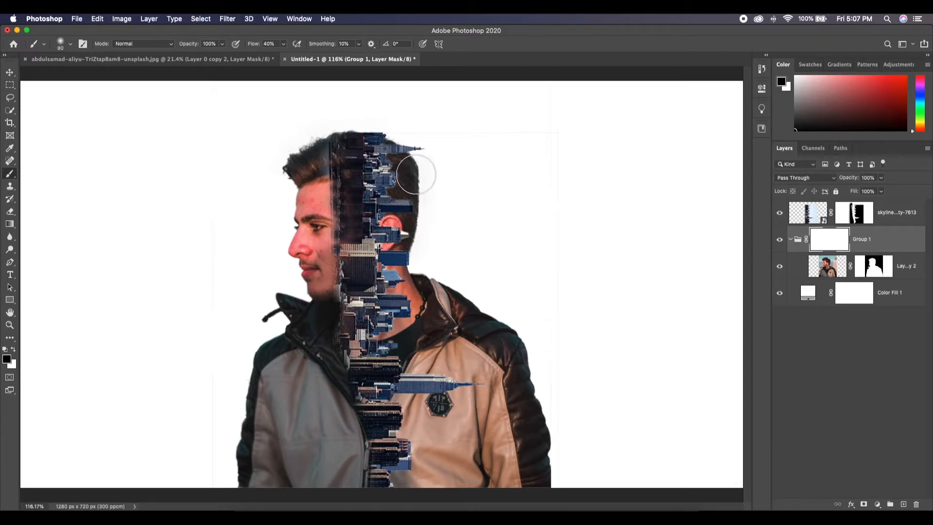
mouse_move(437, 189)
left_mouse_down()
mouse_move(417, 146)
mouse_move(427, 233)
mouse_move(420, 295)
mouse_move(427, 196)
mouse_move(525, 481)
mouse_move(524, 404)
mouse_move(424, 404)
mouse_move(512, 424)
mouse_move(538, 402)
mouse_move(486, 469)
mouse_move(431, 412)
mouse_move(429, 441)
mouse_move(510, 383)
left_mouse_up()
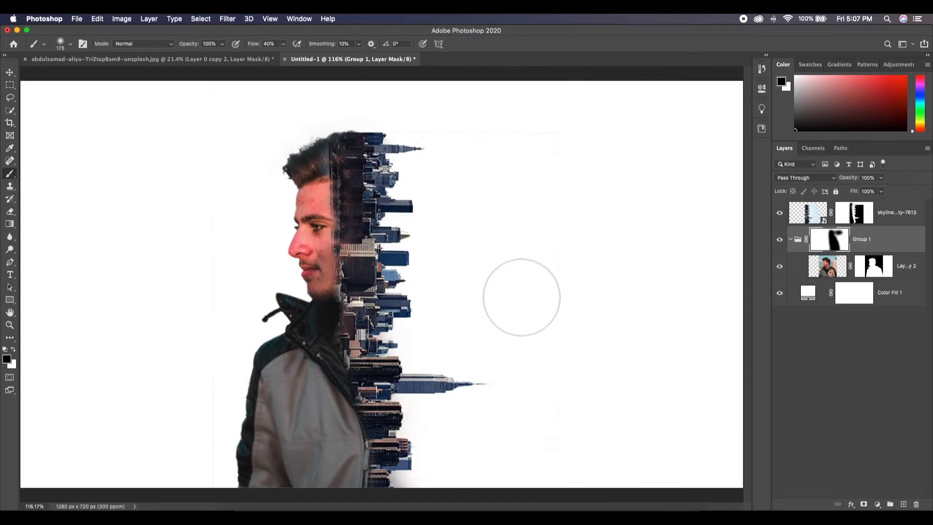
Paint black on the skyline layer's mask with a size 100 brush to clean up faint sky remnants beyond the buildings
left_click(865, 214)
key("bracketleft")
key("bracketleft")
key("bracketleft")
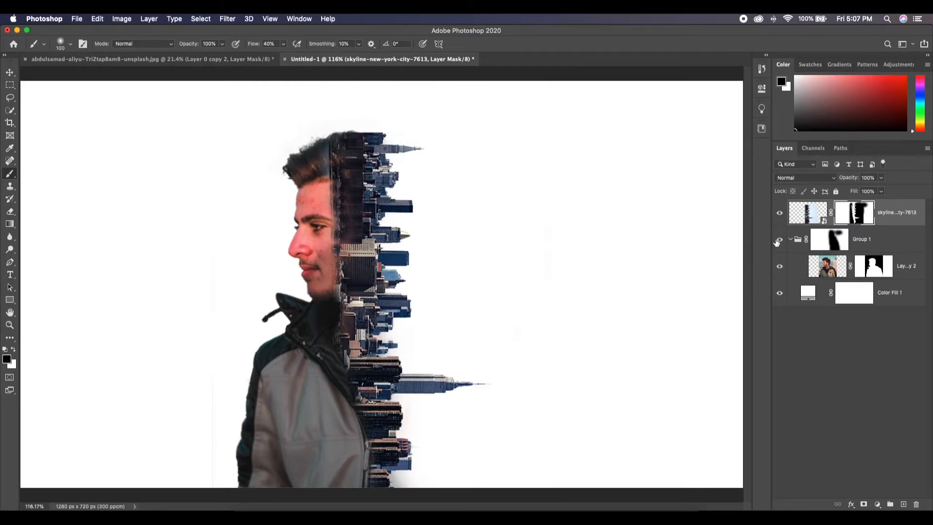
left_click(797, 221)
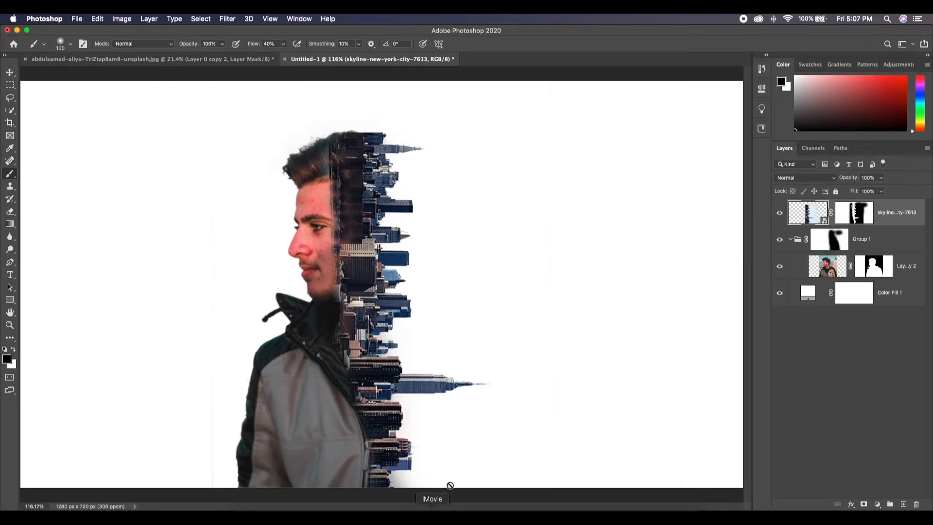
Paint black on the group mask with a size 60 brush to remove leftover traces of the man between the buildings
left_click(833, 242)
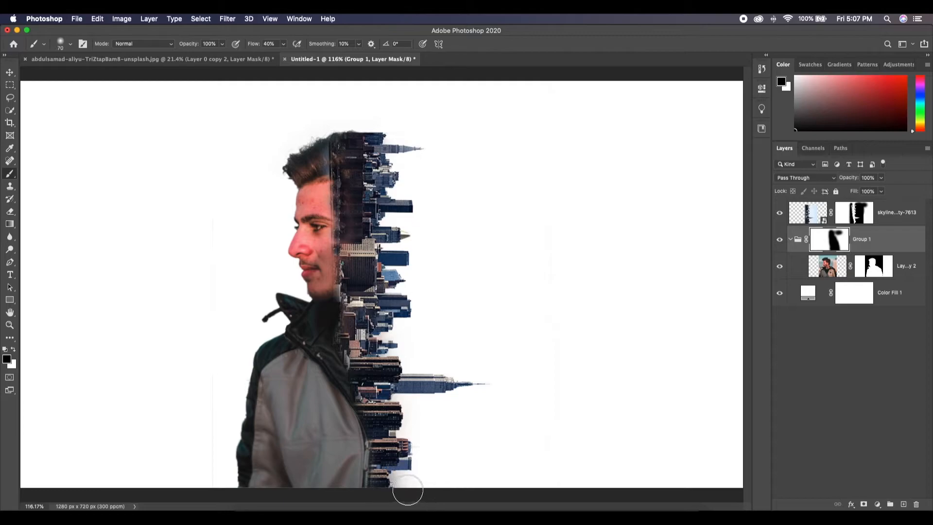
key("bracketleft")
key("bracketleft")
key("bracketleft")
key("bracketleft")
mouse_move(398, 435)
left_mouse_down()
mouse_move(374, 320)
mouse_move(385, 306)
mouse_move(390, 138)
left_mouse_up()
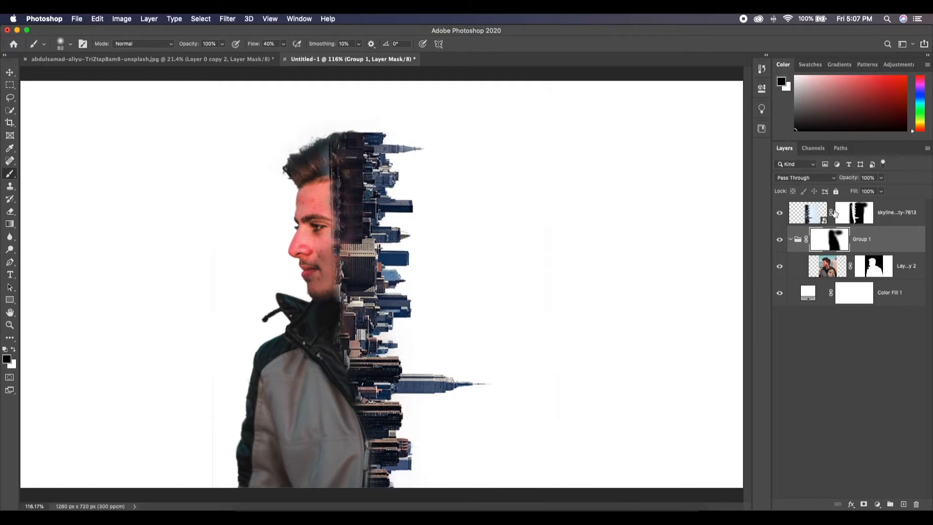
Add a Hue/Saturation adjustment above the skyline layer, turn on Colorize and shift the hue to a muted blue
left_click(839, 215)
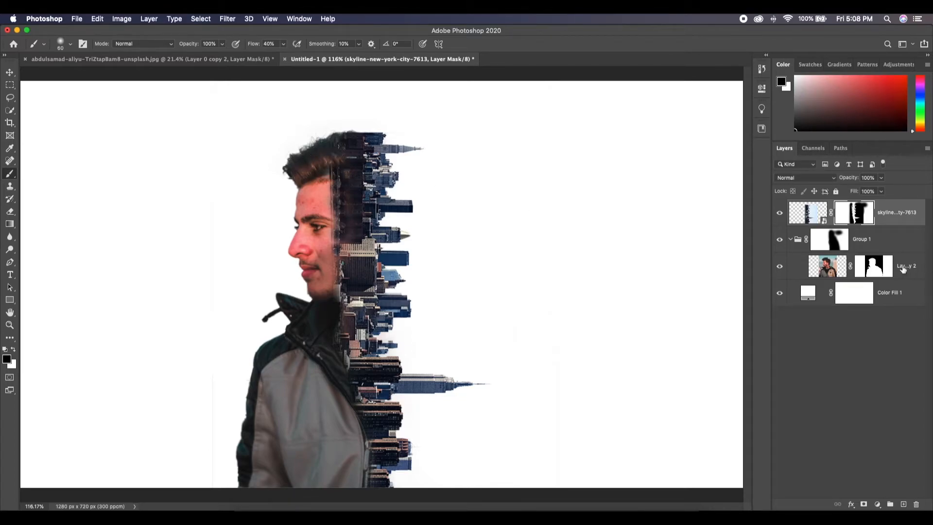
left_click(808, 219)
left_click(878, 504)
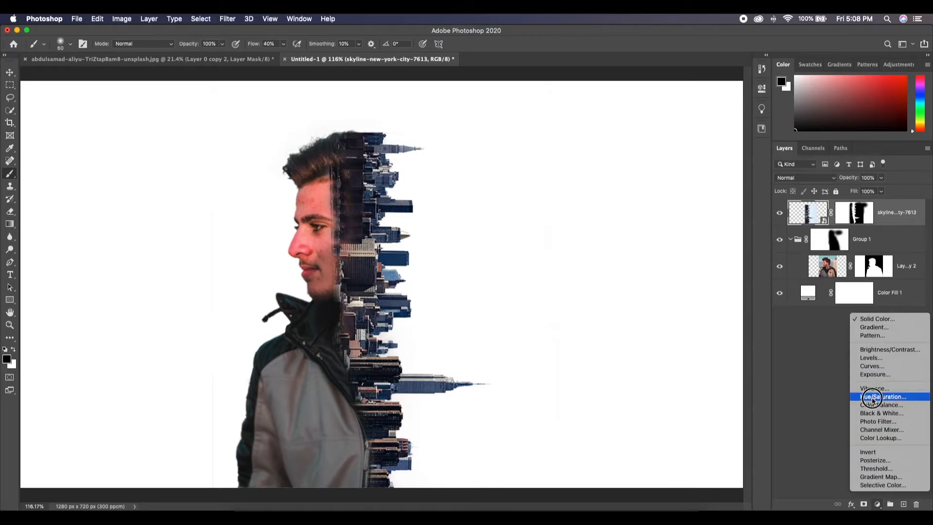
left_click(874, 396)
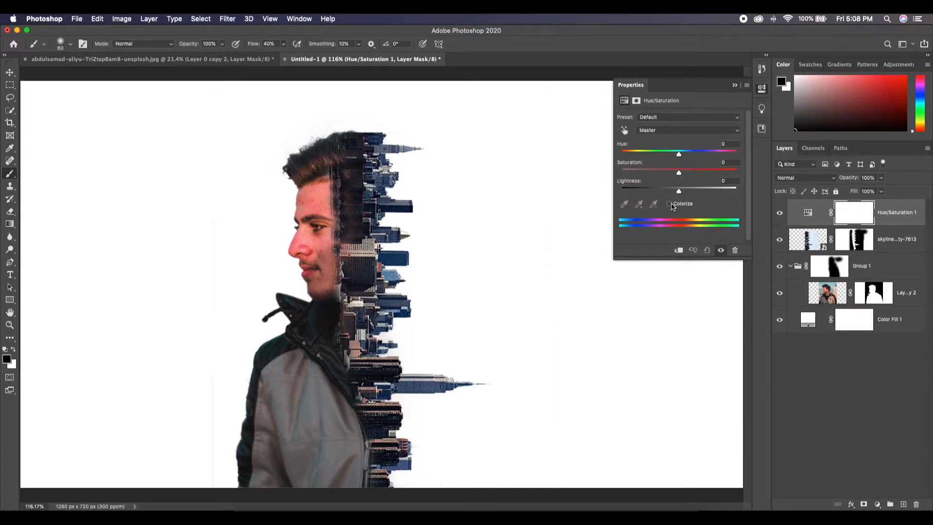
left_click(669, 204)
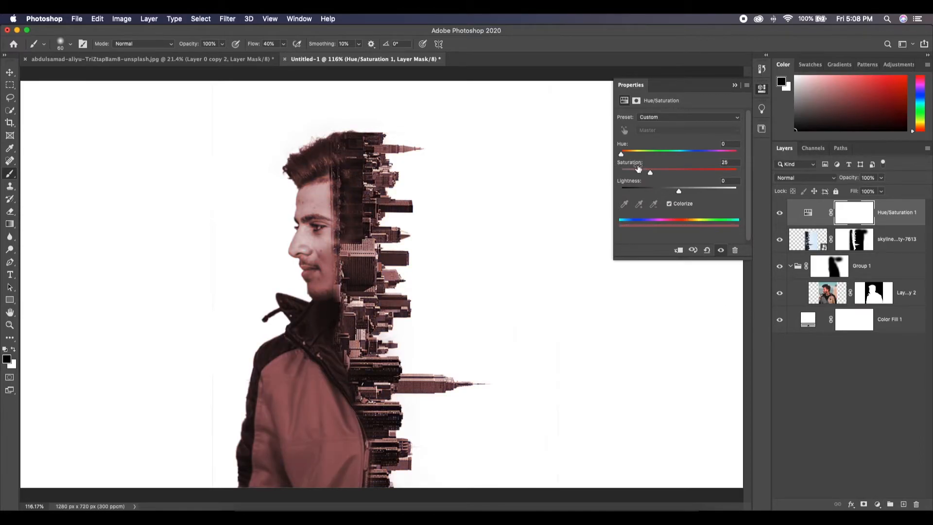
left_click_drag(622, 156, 683, 158)
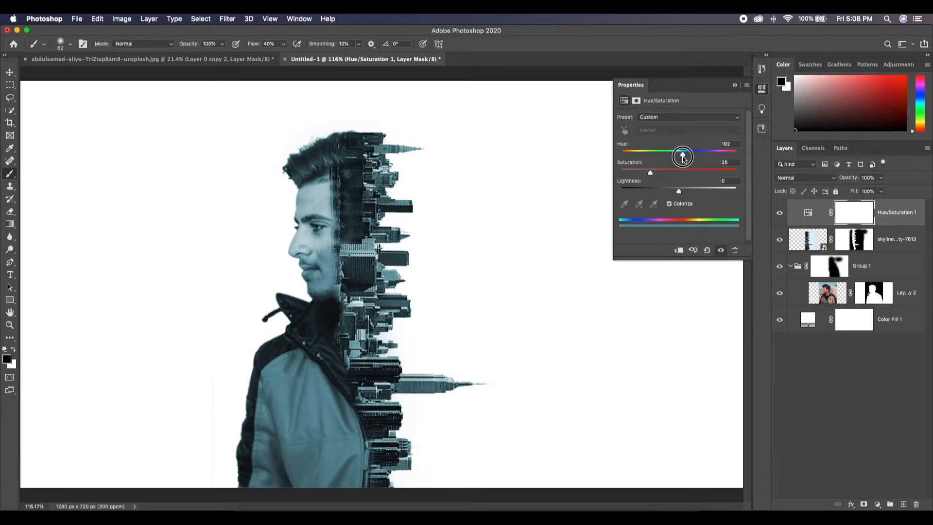
left_click_drag(683, 159, 649, 175)
left_click(734, 86)
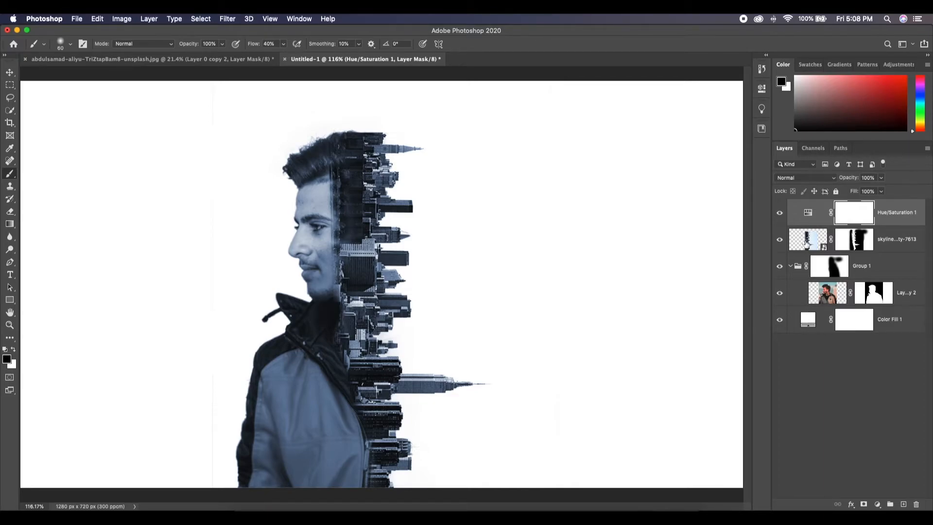
Duplicate Group 1 above the Hue/Saturation adjustment and split the copy's Blend If This Layer shadow value to 117 / 170
left_click(797, 273)
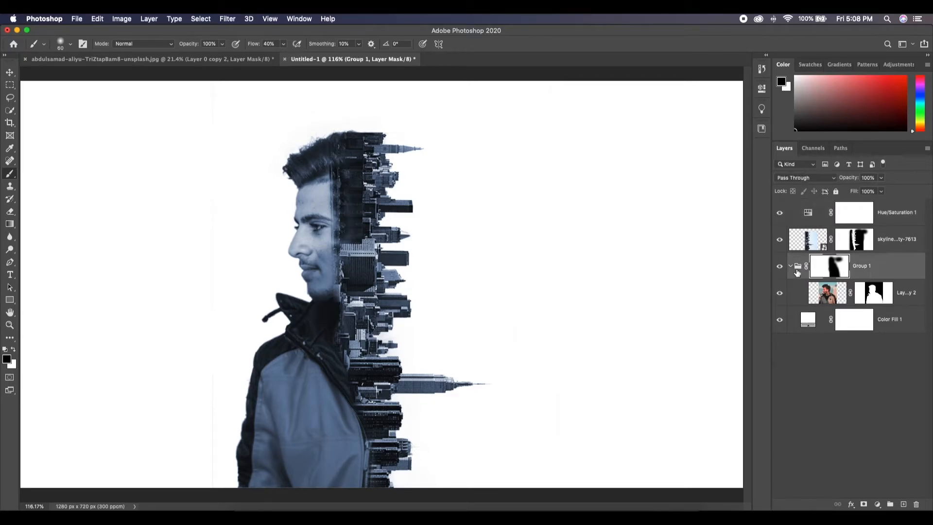
left_click_drag(797, 273, 807, 219)
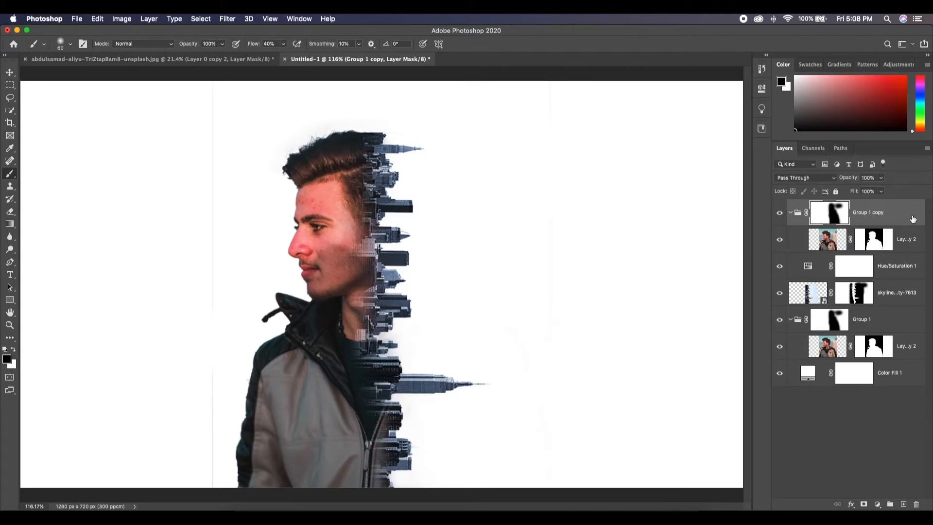
double_click(912, 219)
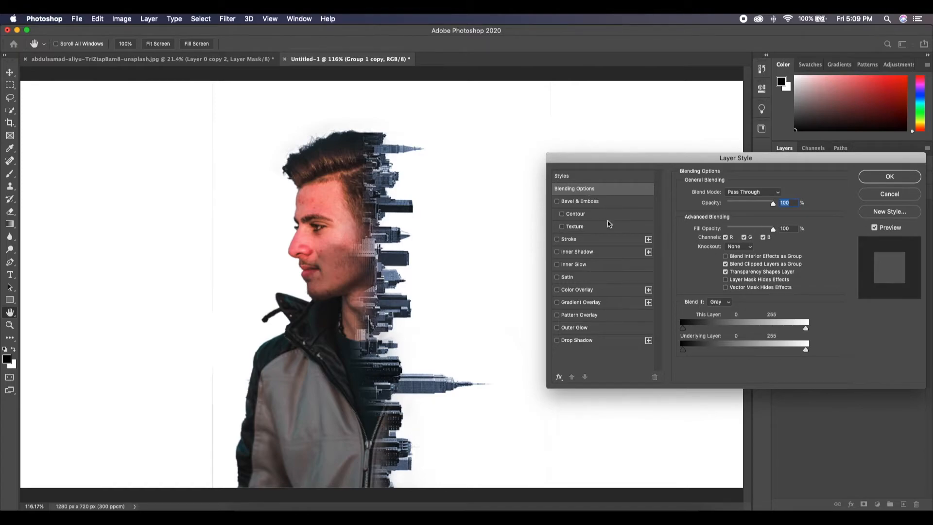
left_click_drag(682, 329, 740, 323)
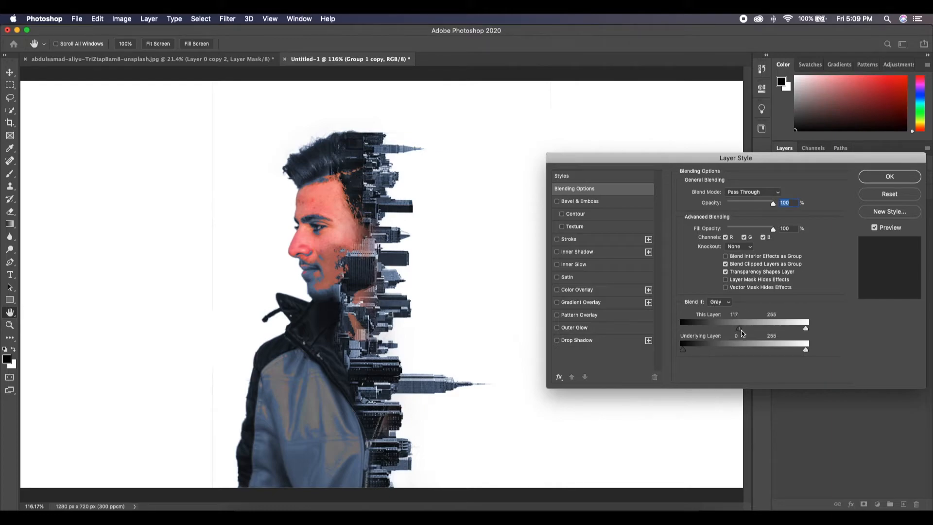
left_click_drag(742, 333, 765, 326, "alt")
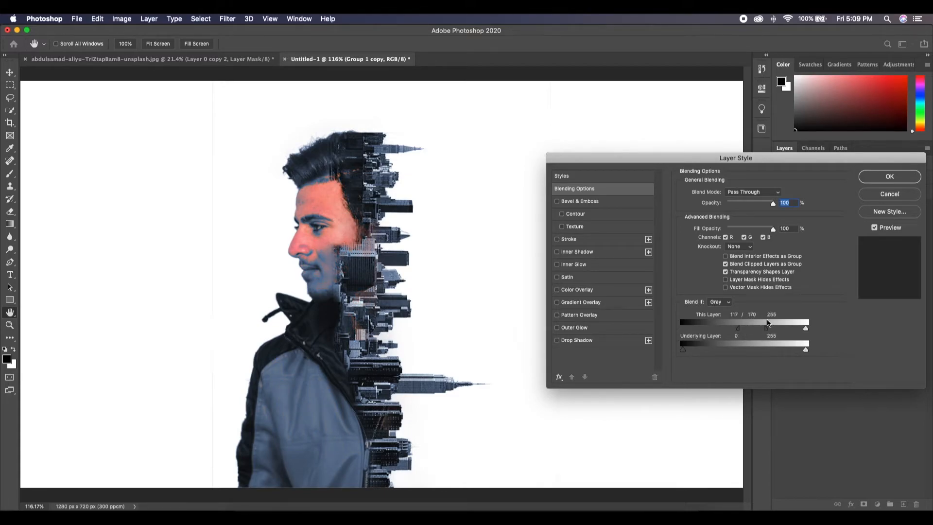
left_click(889, 177)
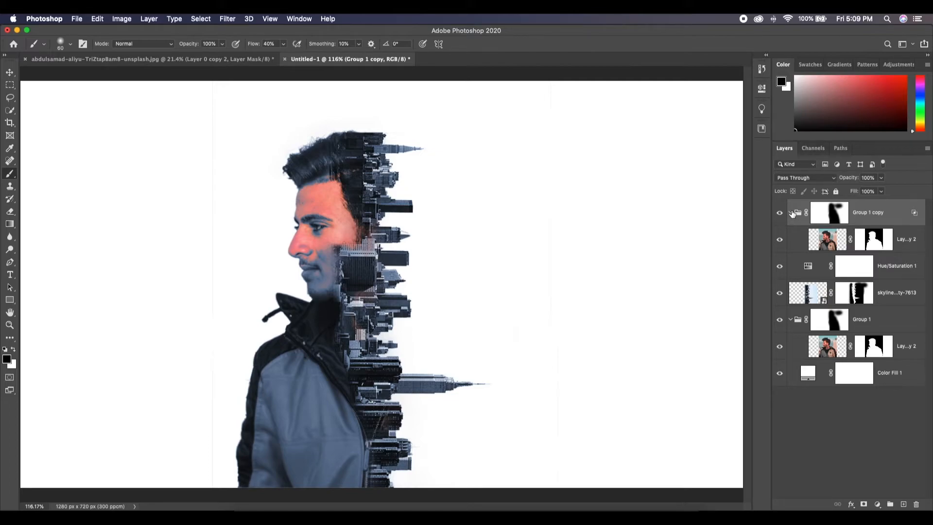
left_click(791, 212)
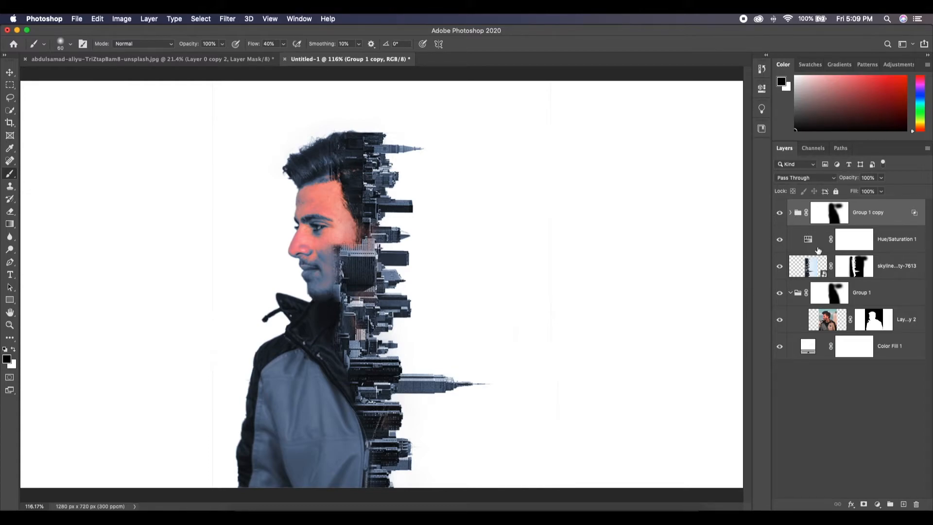
Move the Hue/Saturation 1 adjustment above Group 1 copy so it tones the whole portrait
left_click(808, 241)
left_click_drag(808, 247, 801, 202)
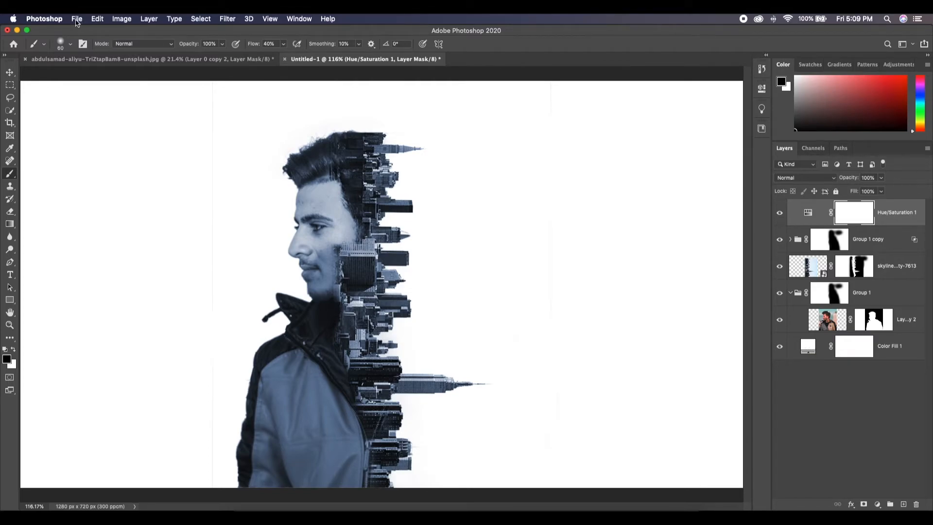
Place the architectural-design buildings image from Downloads as an embedded layer above the Hue/Saturation adjustment
left_click(77, 20)
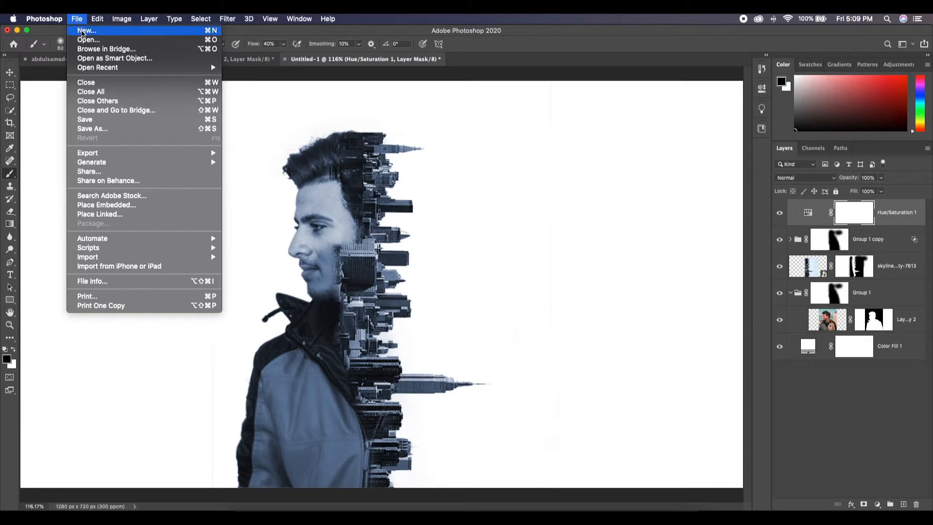
left_click(115, 206)
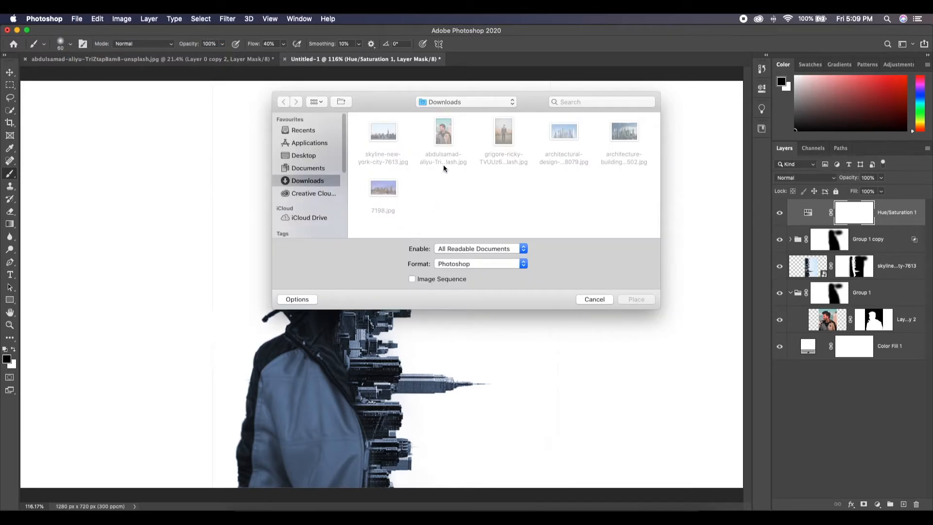
left_click(563, 138)
left_click(637, 300)
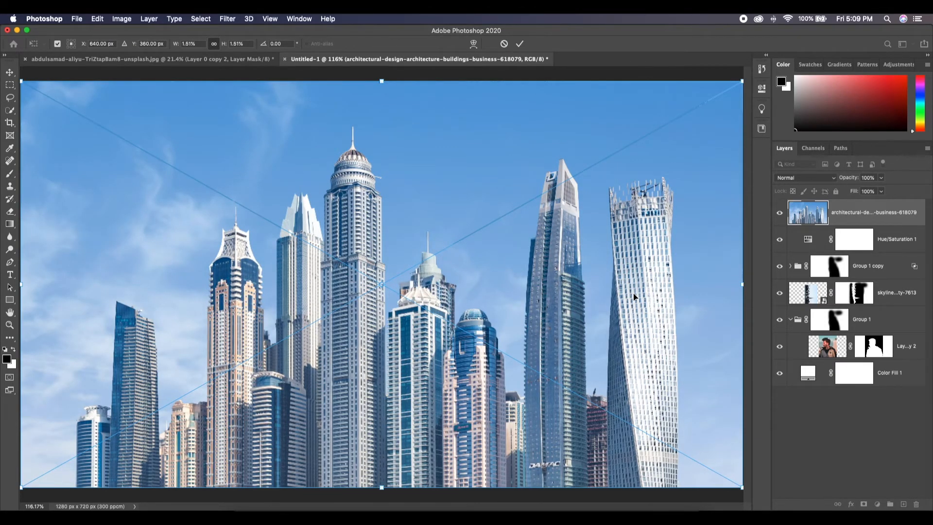
Rotate the placed buildings image 90°, scale it down to about canvas height and place it beside the man, clear of his head
key("super+minus")
key("super+minus")
left_click_drag(618, 153, 468, 473)
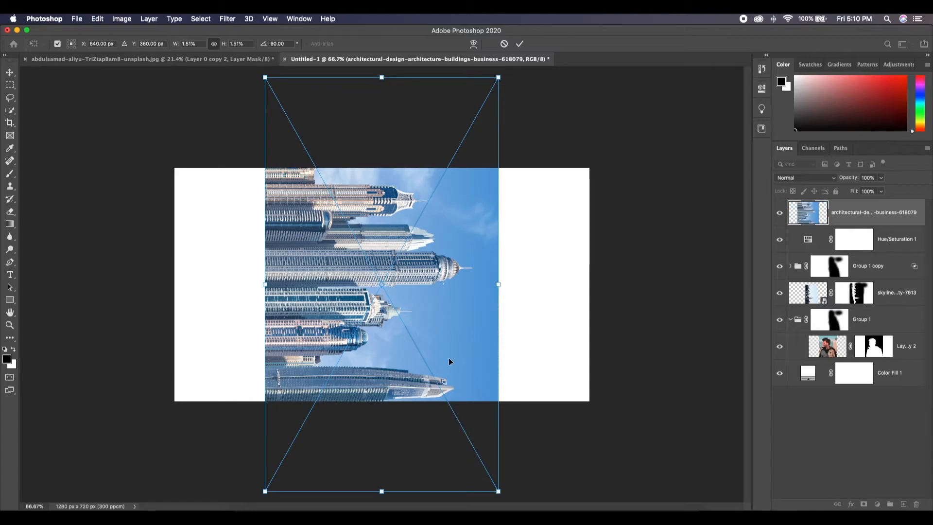
left_click_drag(265, 76, 324, 162)
left_click_drag(424, 252, 532, 257)
left_click_drag(516, 198, 518, 199)
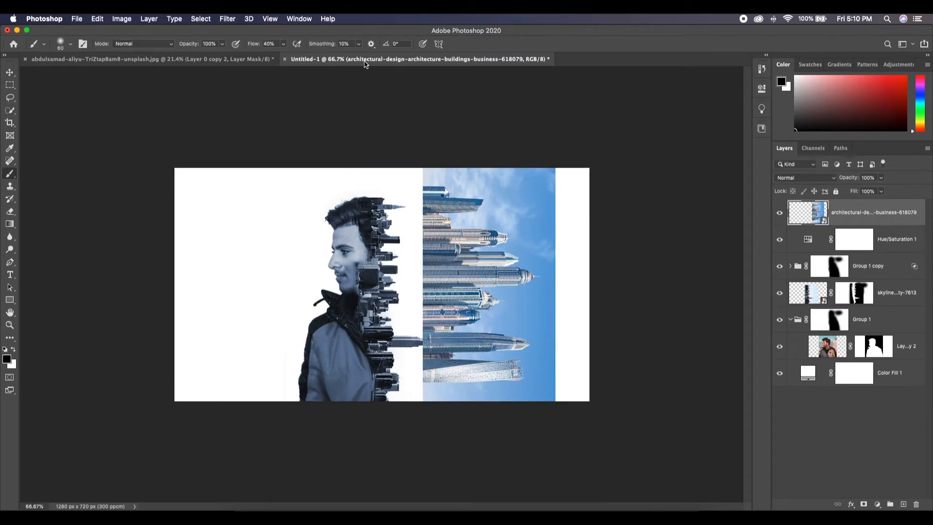
Open Select and Mask for the buildings layer and set the preview to On Black at 62% opacity
left_click(10, 110)
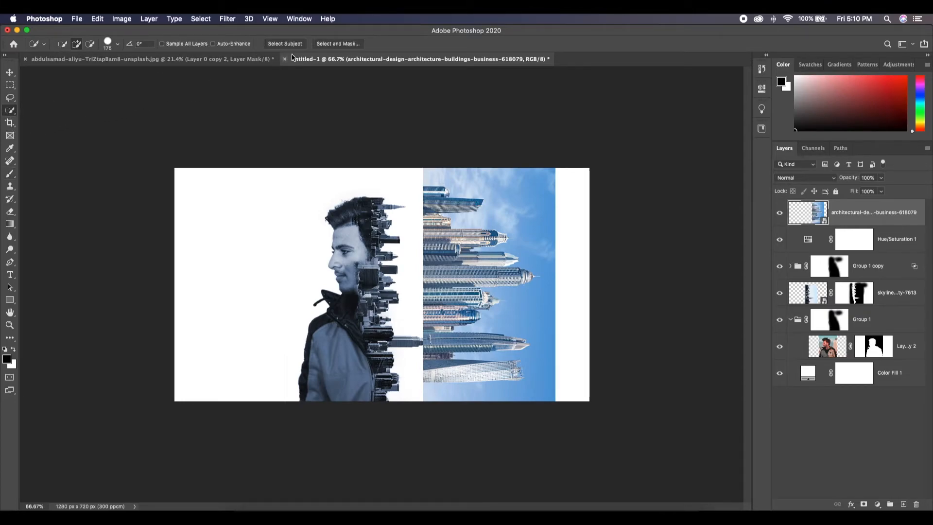
left_click(338, 44)
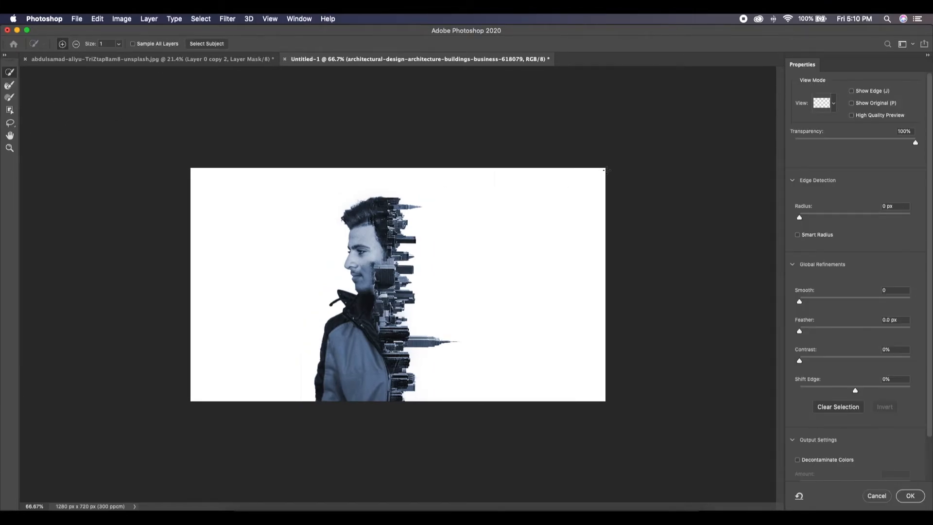
left_click(833, 104)
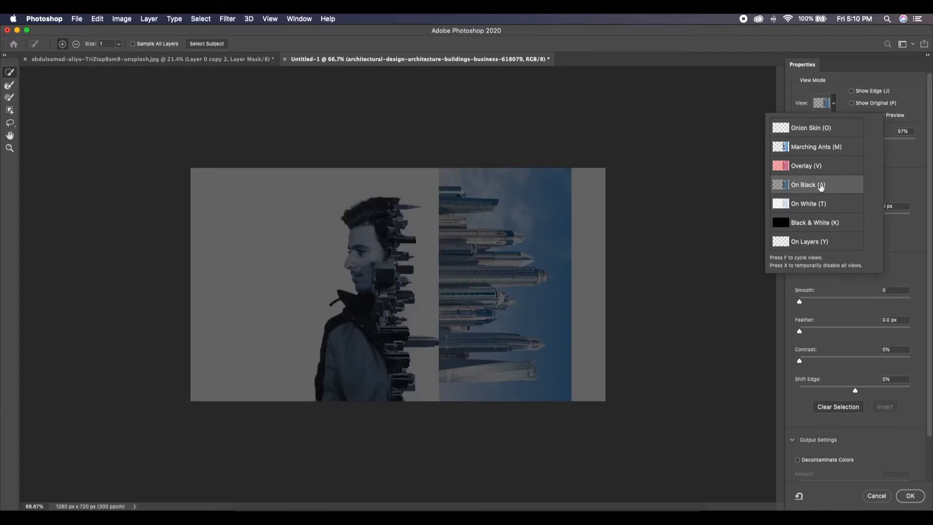
left_click(912, 172)
left_click_drag(864, 145, 869, 142)
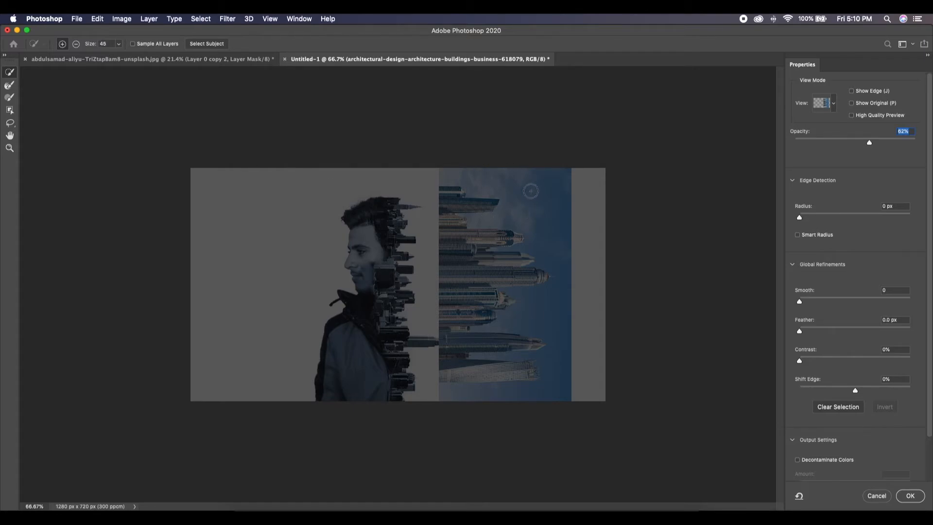
Quick-select the whole sky around the rotated towers with a size 60 brush
key("bracketright")
key("bracketright")
left_click_drag(530, 190, 551, 194)
left_click_drag(566, 282, 558, 315)
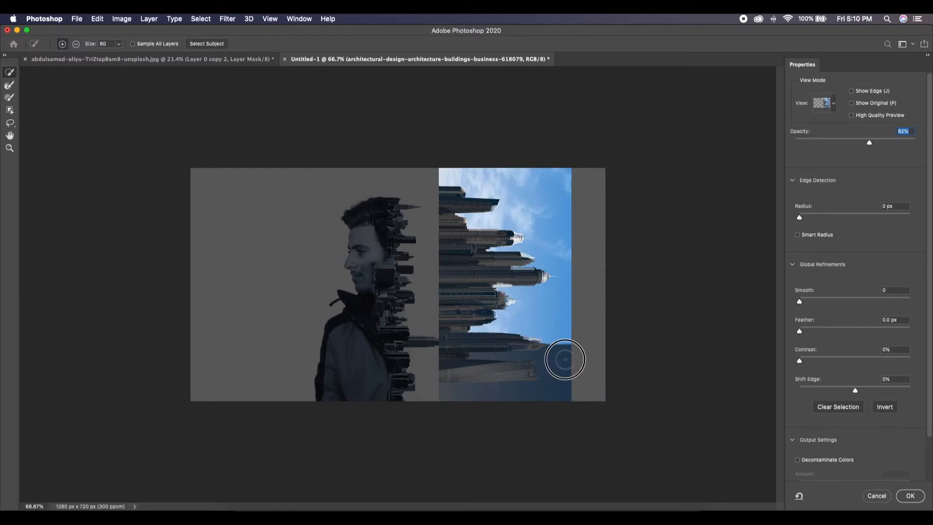
left_click_drag(565, 358, 573, 379)
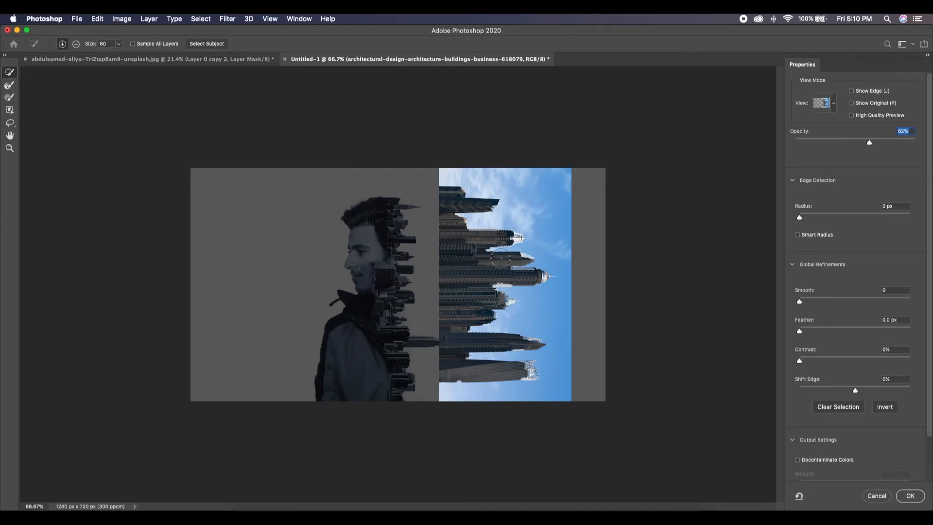
Subtract the wrongly selected roofs and facades of the middle towers from the sky selection with a size 15 brush
key("super+equal")
key("super+equal")
key("super+equal")
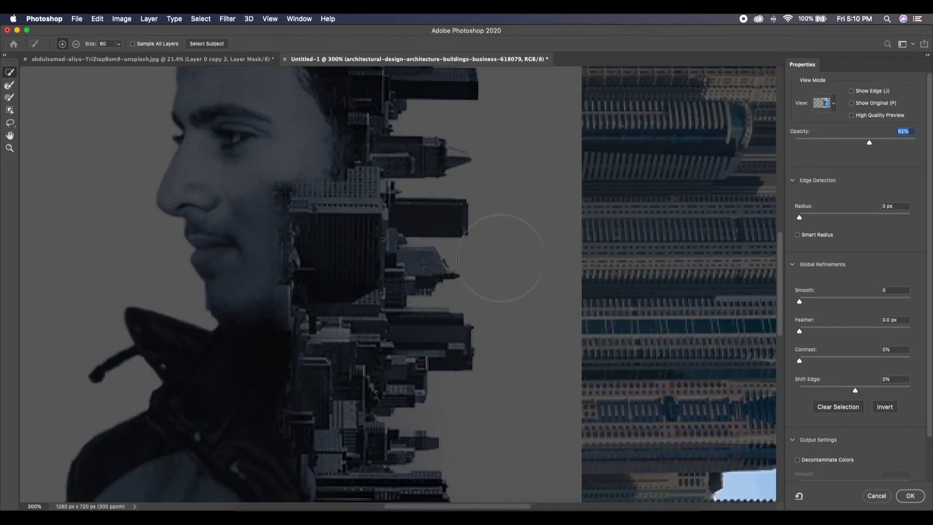
left_click_drag(629, 266, 130, 315)
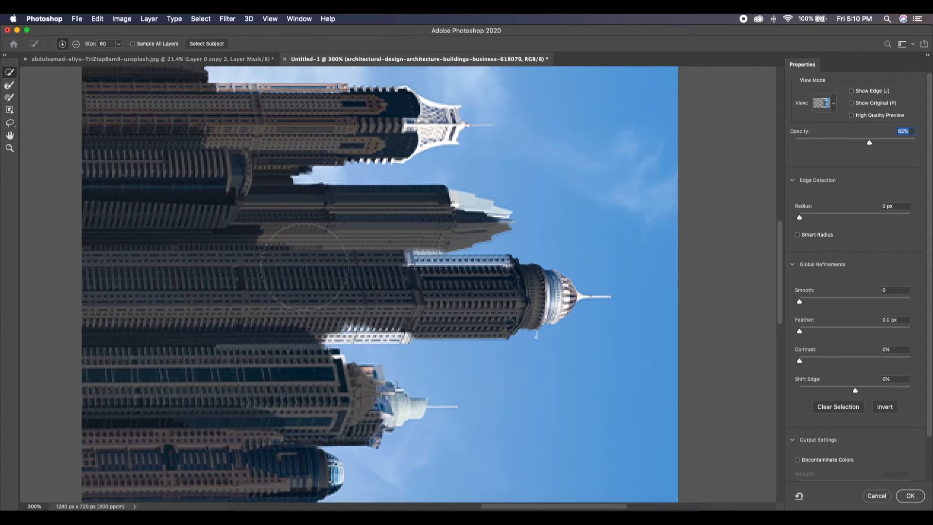
key("bracketleft")
key("bracketleft")
key("bracketleft")
key("bracketleft")
key("bracketleft")
key("bracketleft")
key("bracketleft")
key("bracketleft")
left_click_drag(450, 208, 463, 209)
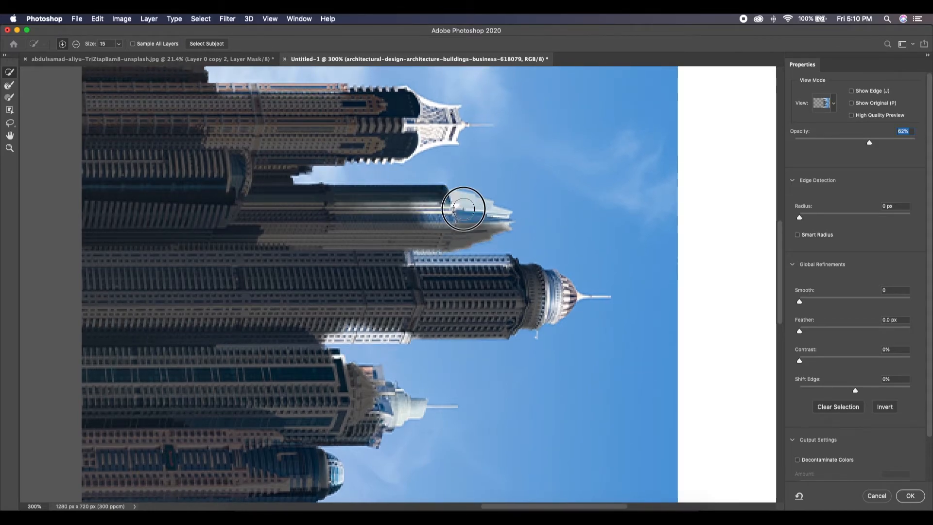
left_click_drag(464, 209, 416, 211)
mouse_move(344, 323)
left_mouse_down()
mouse_move(399, 334)
mouse_move(470, 308)
mouse_move(554, 296)
left_mouse_up()
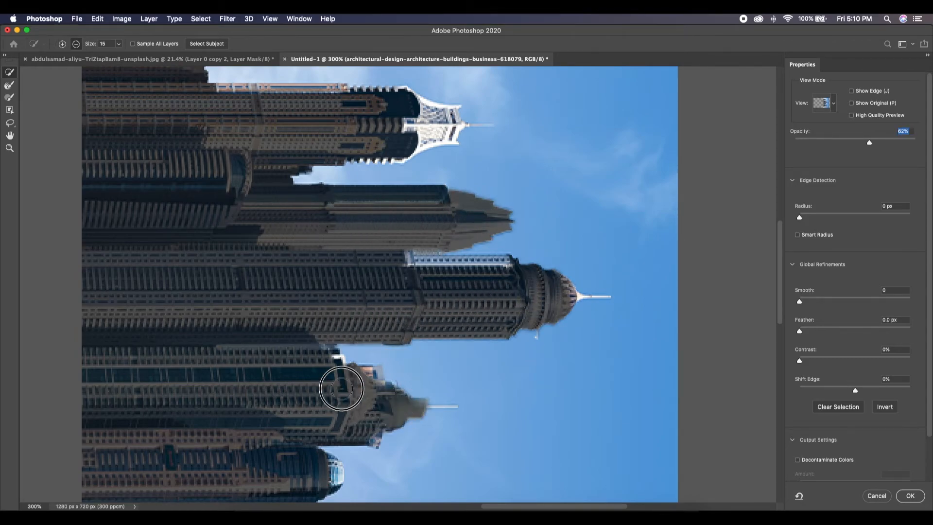
Subtract the tips of the two lowest towers, the pointed one and the twisted one, from the sky selection
scroll(412, 406, "down", 3)
scroll(470, 367, "down", 3)
left_click_drag(470, 367, 521, 358)
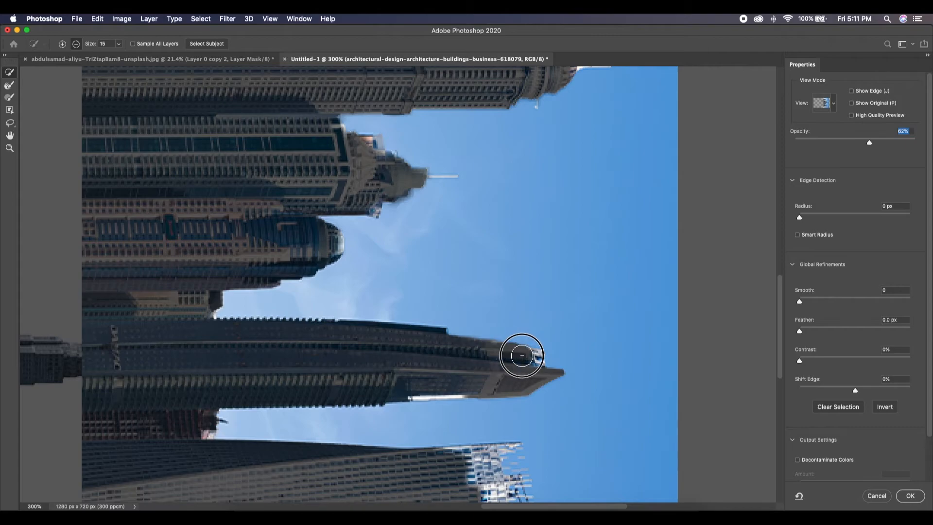
scroll(520, 358, "down", 2)
mouse_move(486, 383)
left_mouse_down()
mouse_move(486, 433)
mouse_move(458, 409)
mouse_move(495, 382)
left_mouse_up()
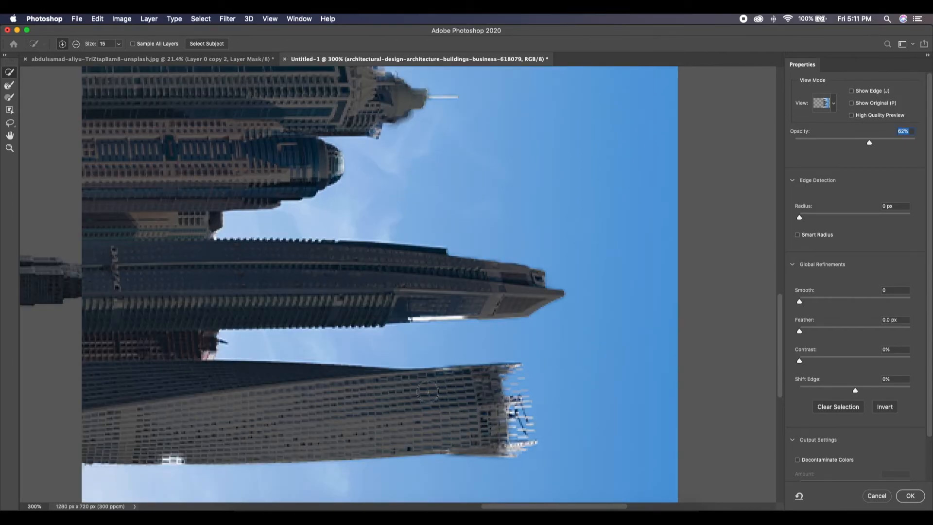
Refine the selection edge around the rounded rooftop of the uppermost building with the Refine Edge Brush
scroll(495, 381, "down", 3)
scroll(179, 330, "up", 10)
scroll(159, 325, "up", 5)
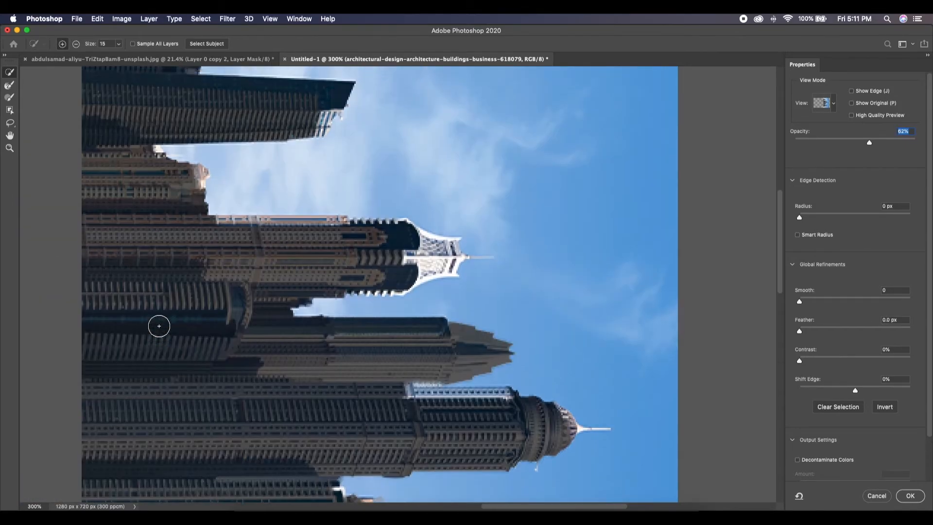
left_click(9, 84)
left_click_drag(198, 152, 193, 141)
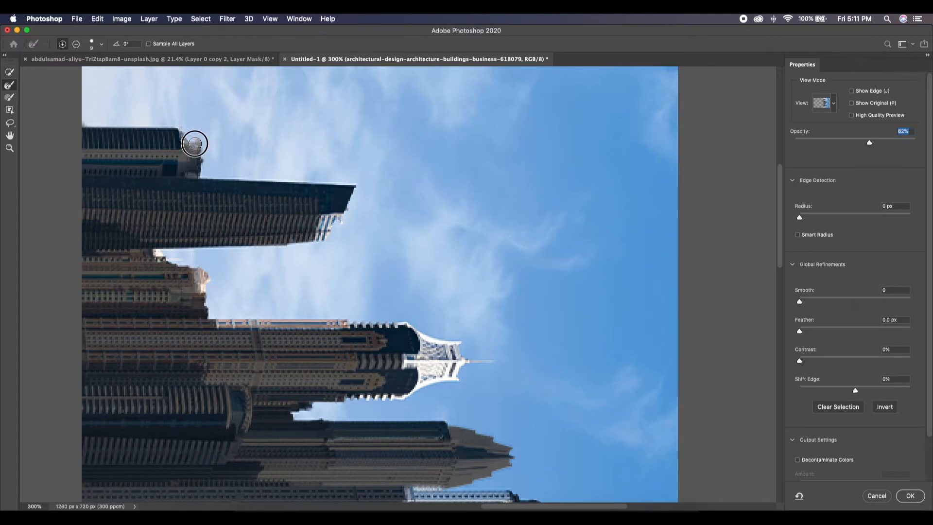
Subtract the white-crowned tower's top and bright facade edge from the selection, keeping the sky gap beneath it selected
key("w")
mouse_move(440, 362)
left_mouse_down()
mouse_move(382, 362)
mouse_move(442, 359)
mouse_move(408, 342)
left_mouse_up()
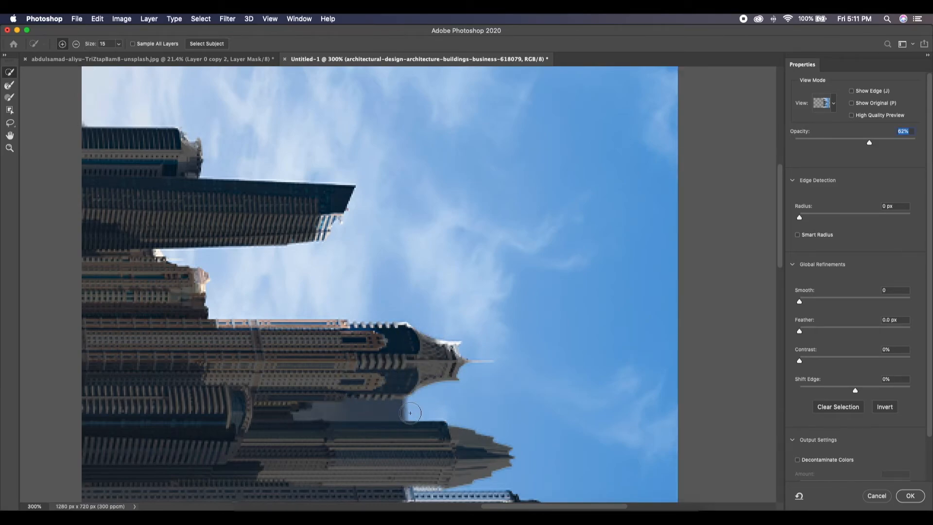
left_click(360, 411)
mouse_move(384, 438)
left_mouse_down()
mouse_move(285, 435)
mouse_move(408, 434)
mouse_move(343, 433)
left_mouse_up()
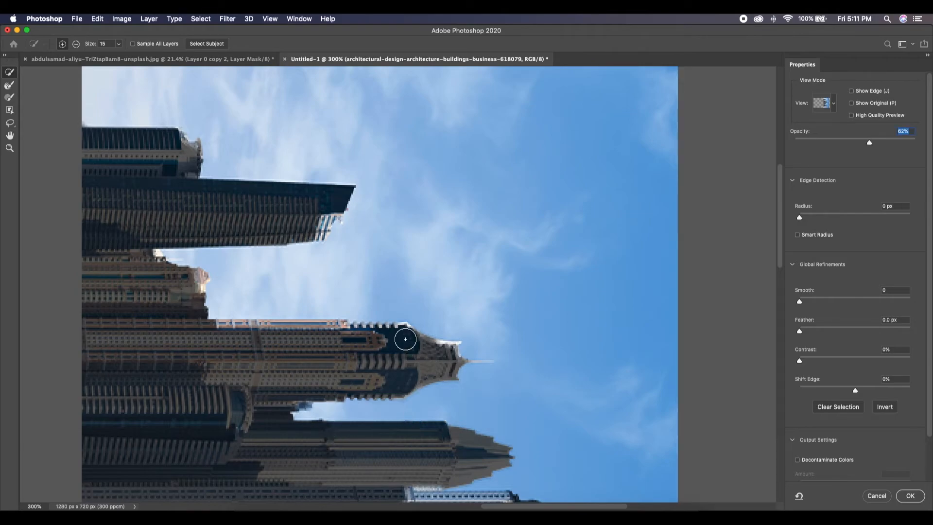
left_click_drag(395, 333, 228, 332)
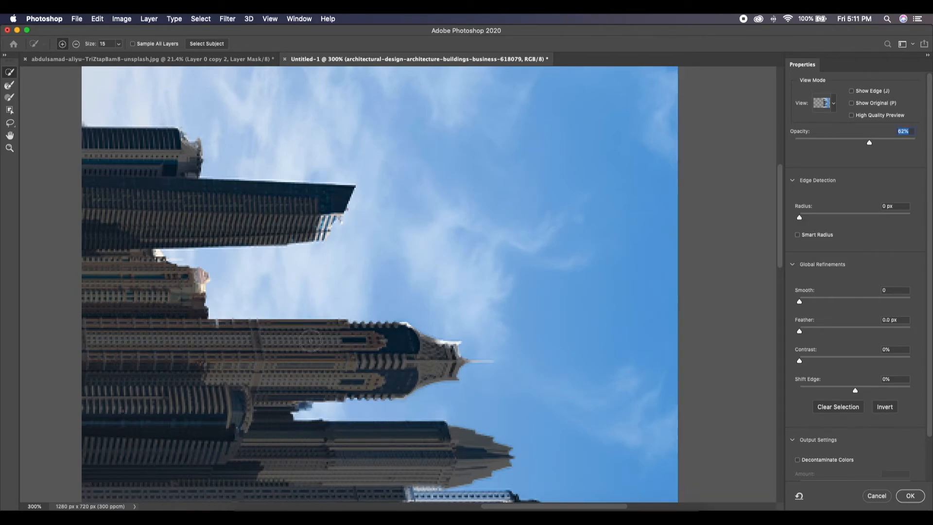
Subtract the tallest tower's bright facade strip from the selection and refine the edges along the thin spires
scroll(498, 428, "down", 3)
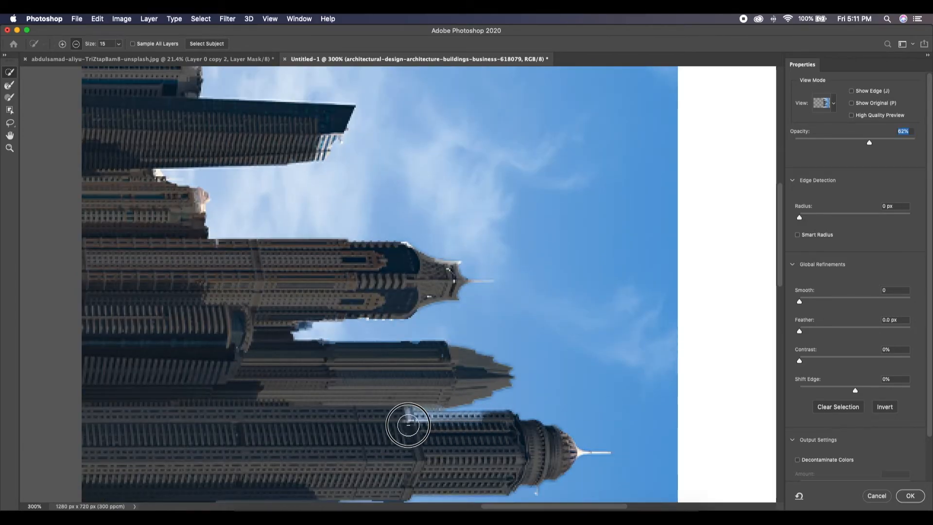
left_click(9, 85)
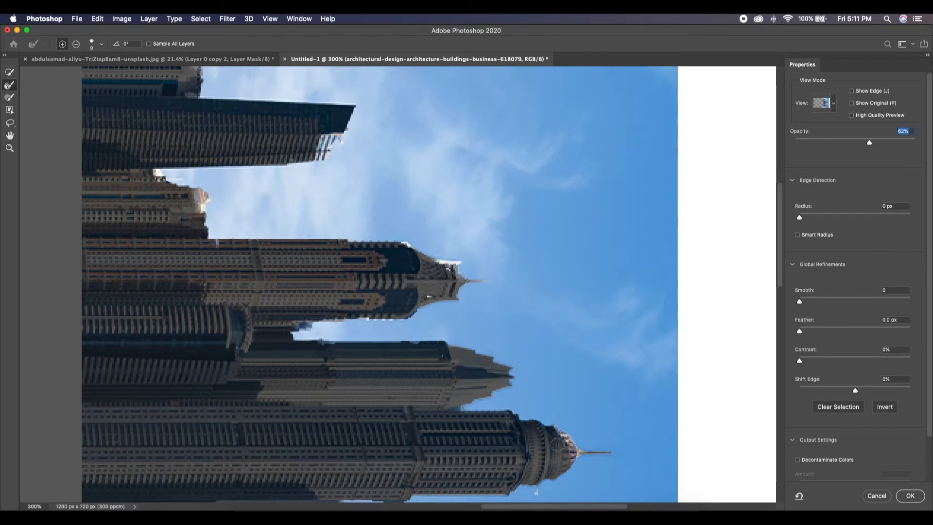
scroll(558, 444, "down", 5)
Subtract the small domed tower's tip and the pointed tower's bright side strip from the sky selection
left_click(9, 72)
scroll(332, 351, "down", 3)
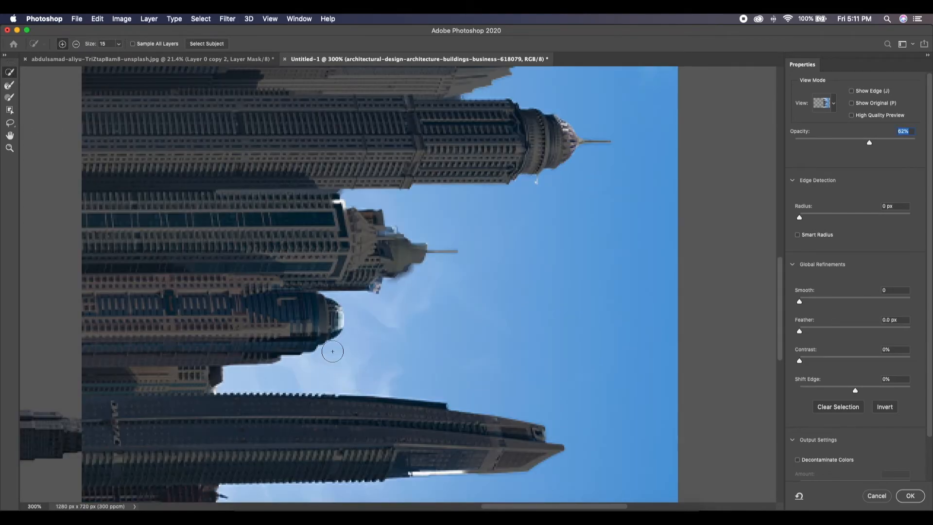
scroll(333, 351, "down", 2)
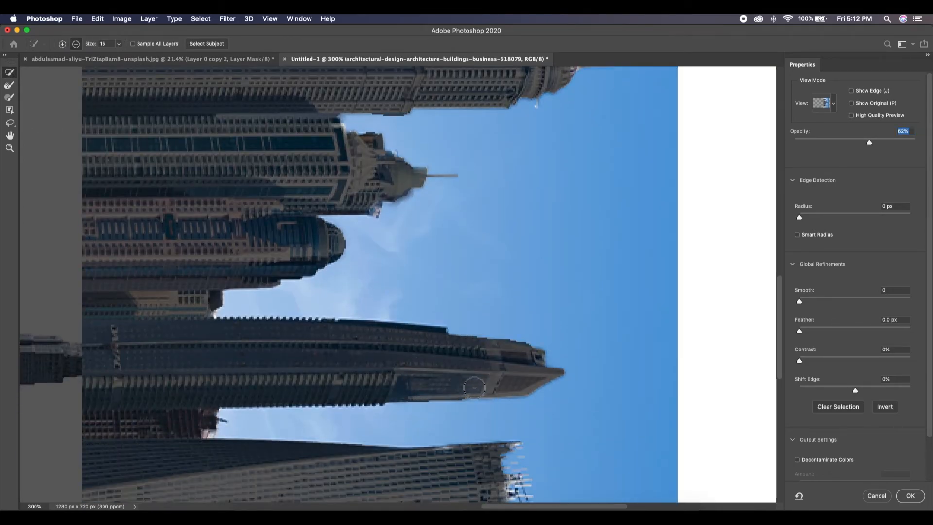
Refine the selection edge around the open framework at the twisted tower's top with the Refine Edge Brush
scroll(474, 387, "down", 2)
left_click(9, 85)
left_click_drag(513, 409, 518, 386)
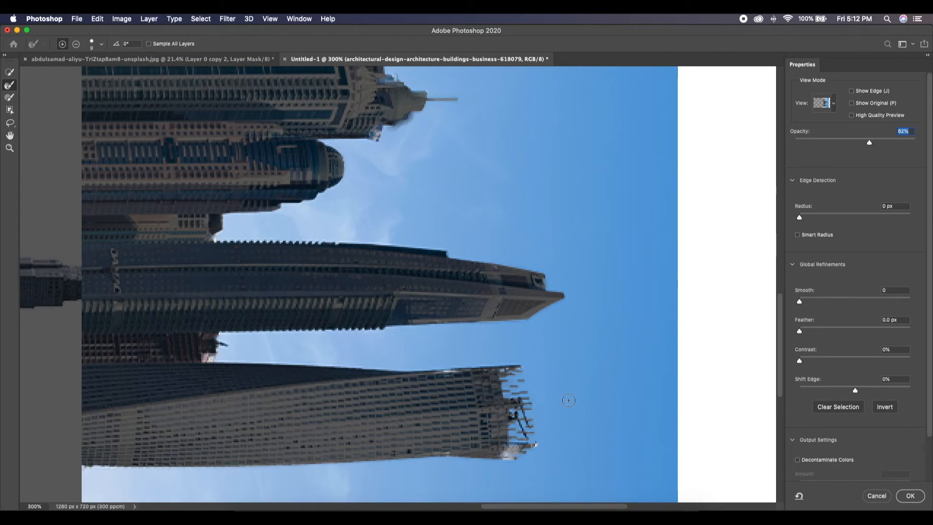
Set the On Black preview opacity to 100% and subtract the leftover building spots along the tower tips from the selection
key("super+0")
left_click_drag(870, 140, 929, 147)
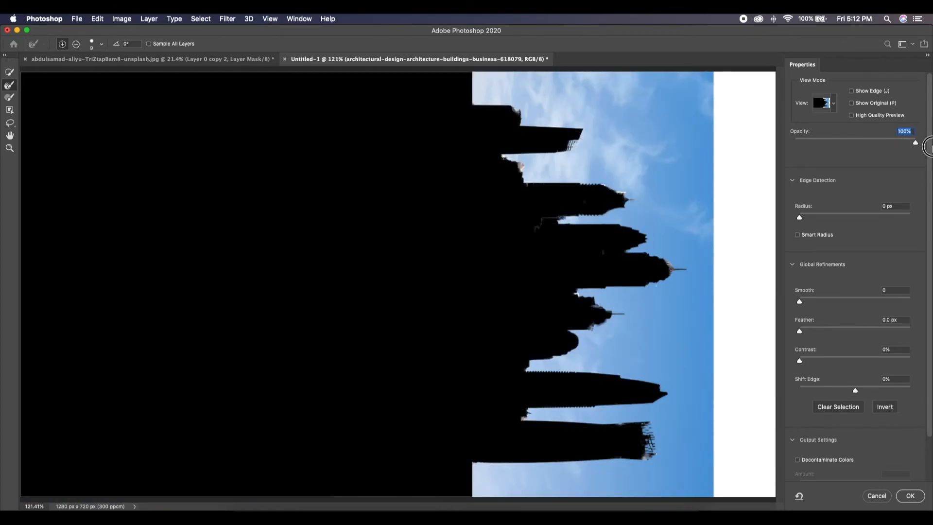
key("w")
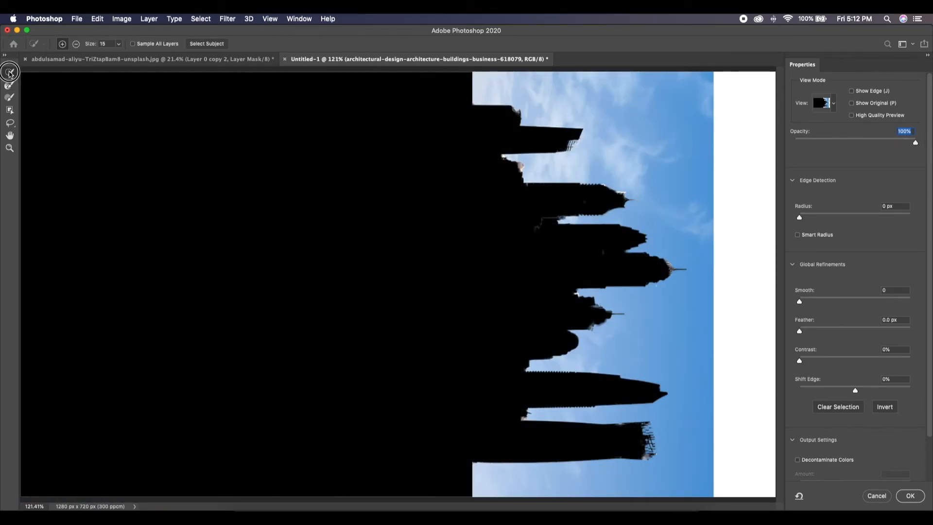
left_click(569, 145, "alt")
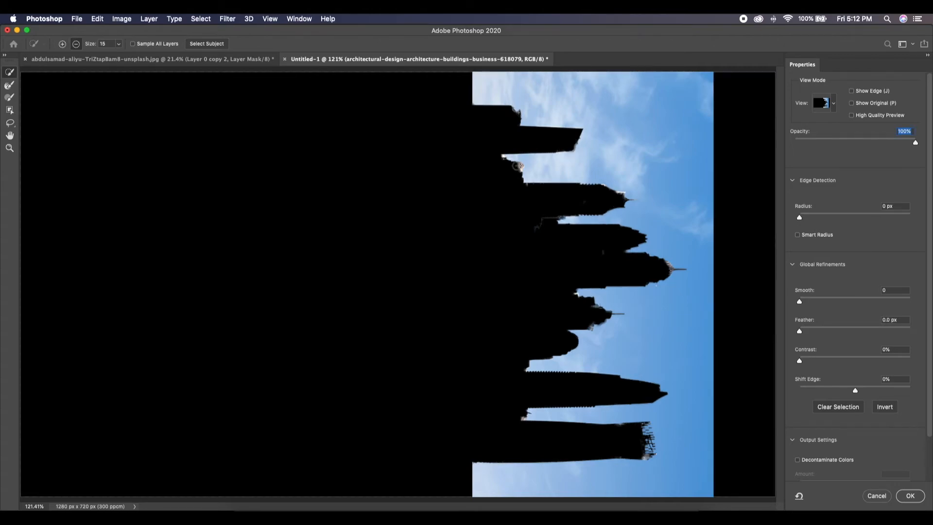
left_click(670, 269, "alt")
left_click(590, 325, "alt")
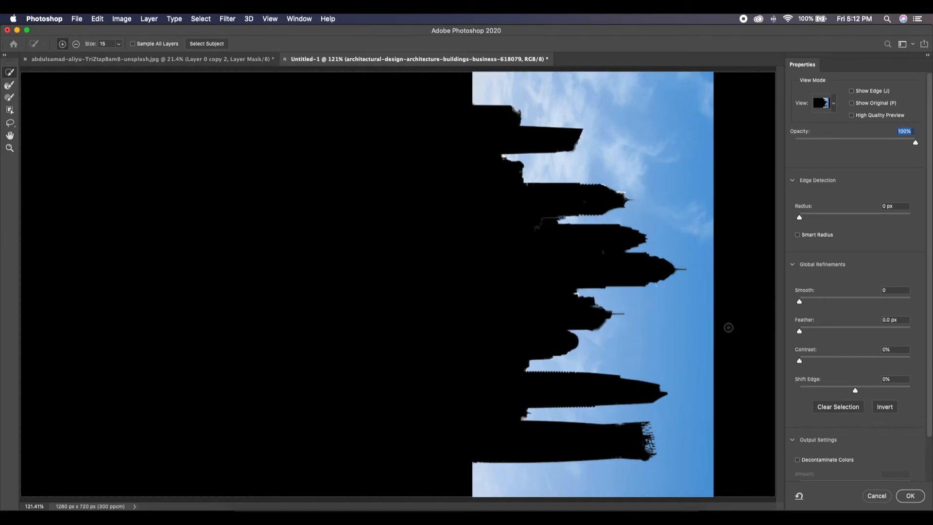
Output the selection as a layer mask on the buildings layer and invert the mask to show the towers instead of the sky
left_click(909, 496)
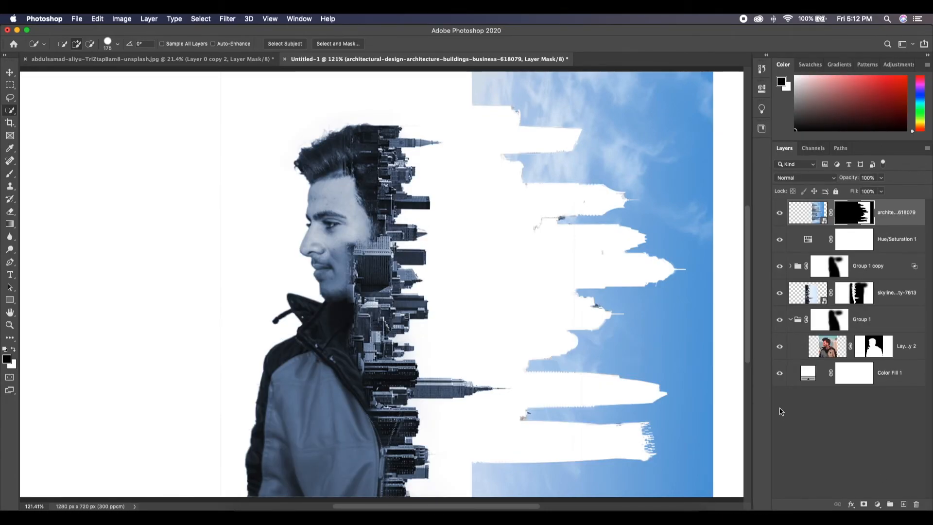
key("super+i")
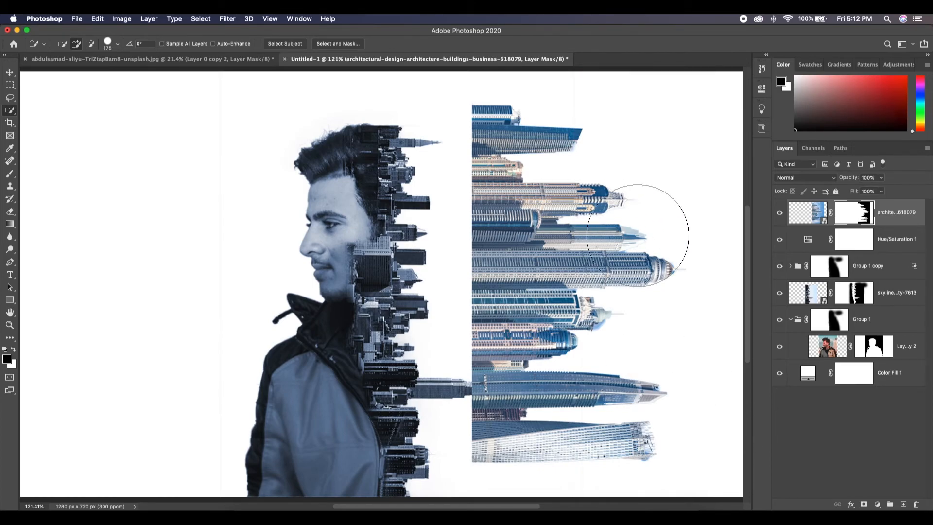
left_click(10, 72)
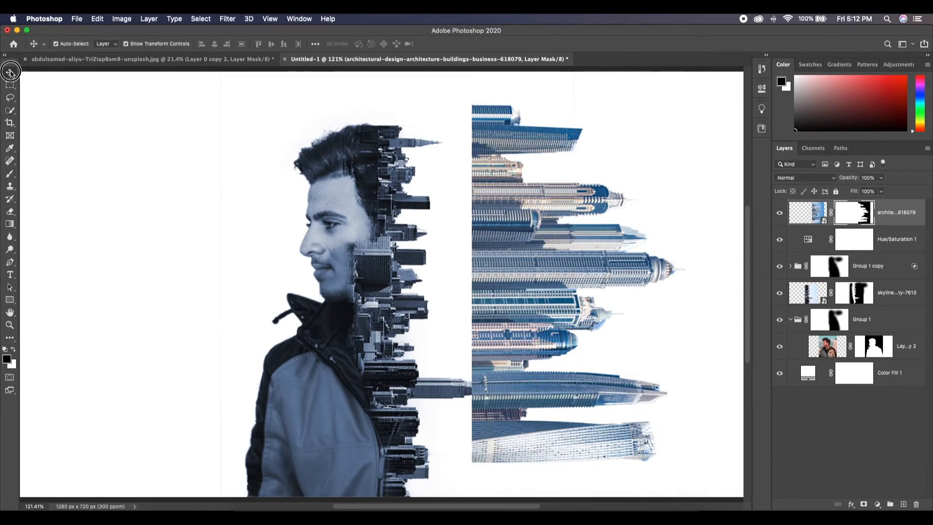
Move the buildings layer directly below the skyline layer and scale it to about 59.5%, placing it behind the man's head and neck
left_click(790, 266)
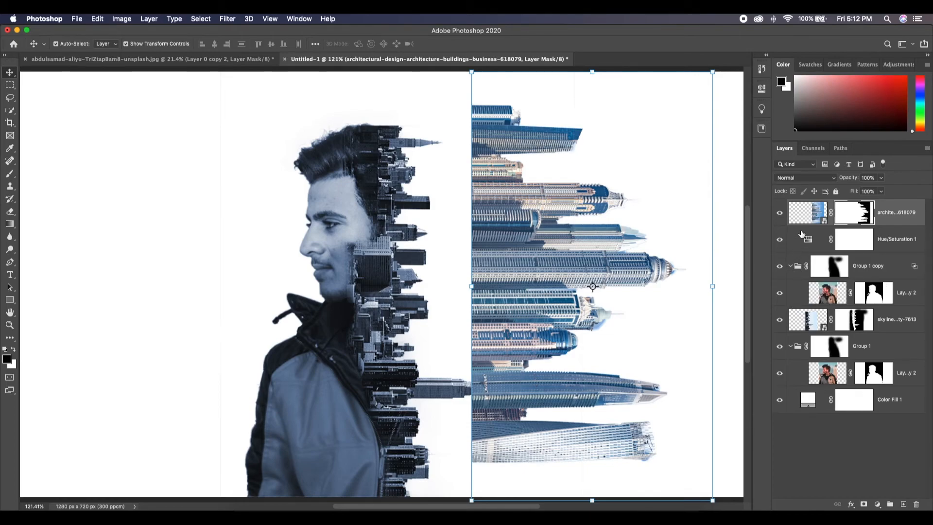
left_click_drag(803, 217, 804, 336)
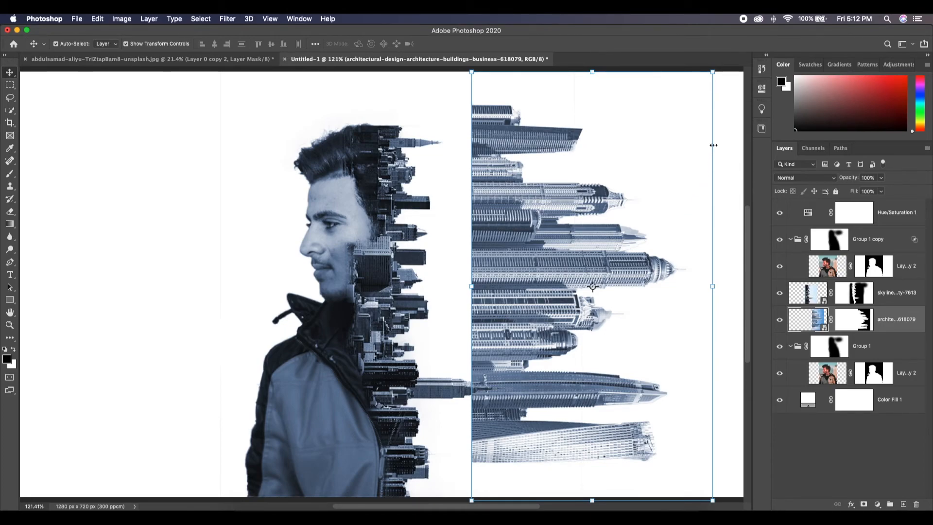
left_click_drag(712, 72, 613, 234)
left_click_drag(580, 335, 489, 212)
left_click_drag(528, 106, 522, 114)
left_click_drag(482, 235, 482, 228)
left_click(512, 44)
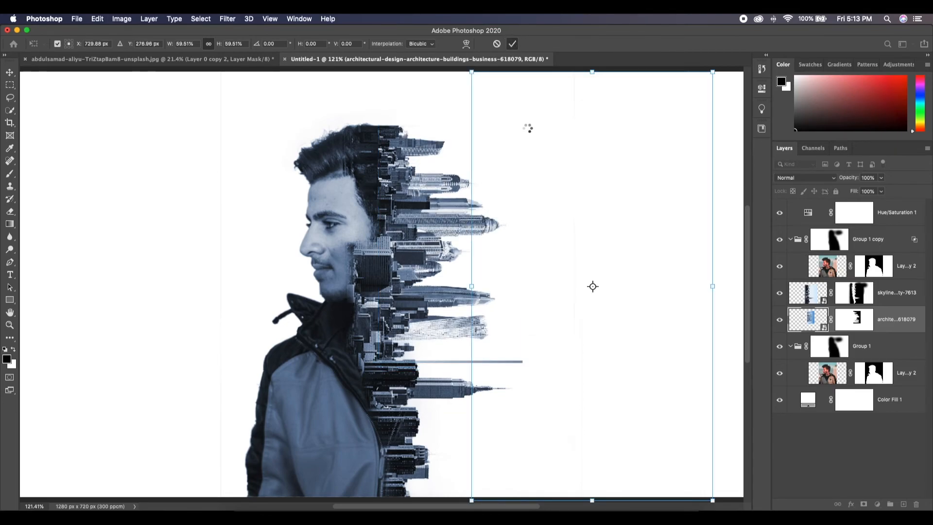
Duplicate the scaled buildings layer, then move the copy down beside the man's jacket and flip it vertically
left_click(802, 328)
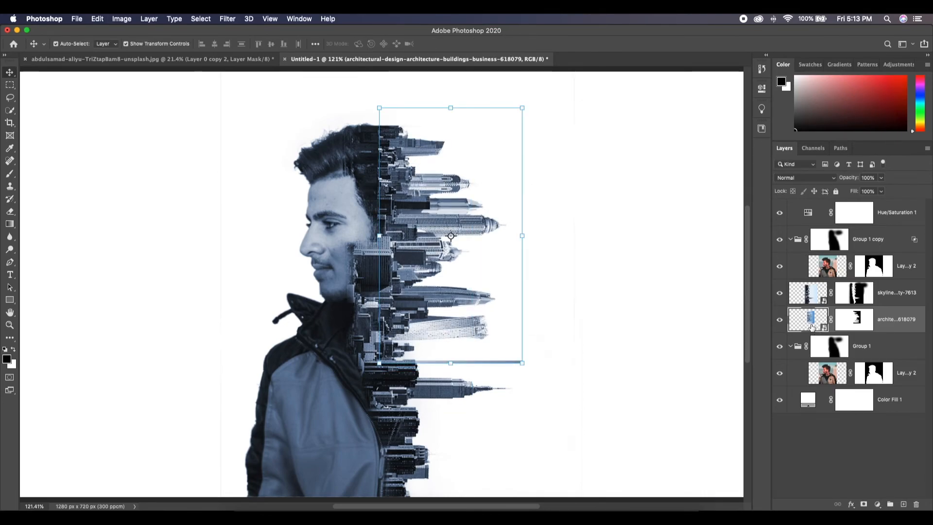
key("super+j")
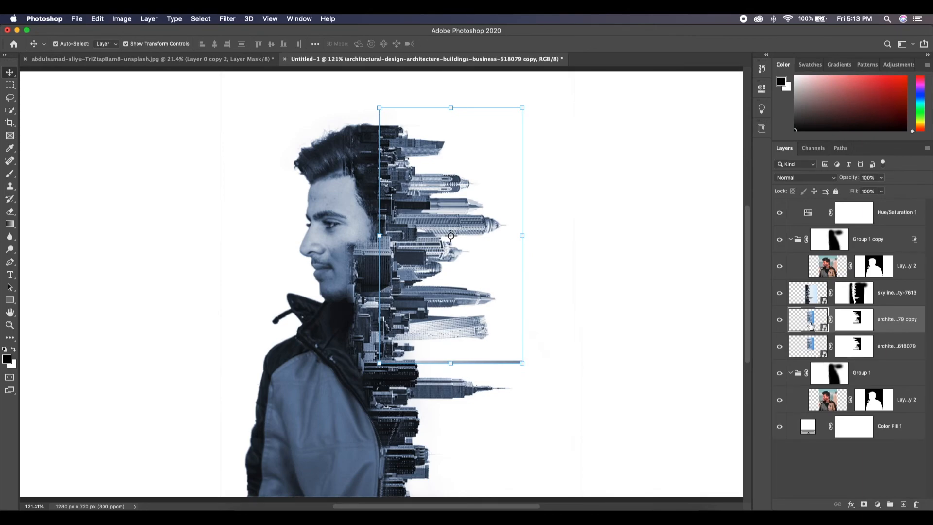
key("super+t")
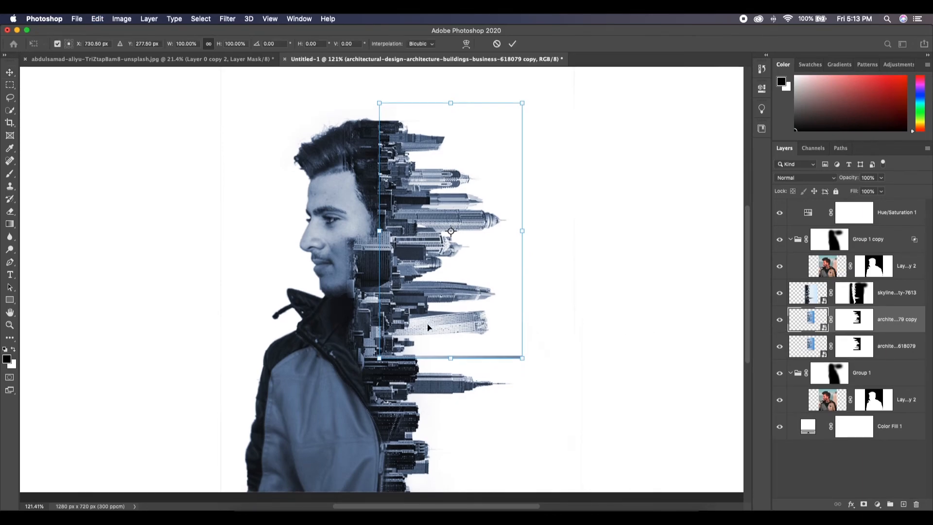
scroll(428, 327, "down", 3)
left_click_drag(465, 225, 481, 370)
right_click(480, 364)
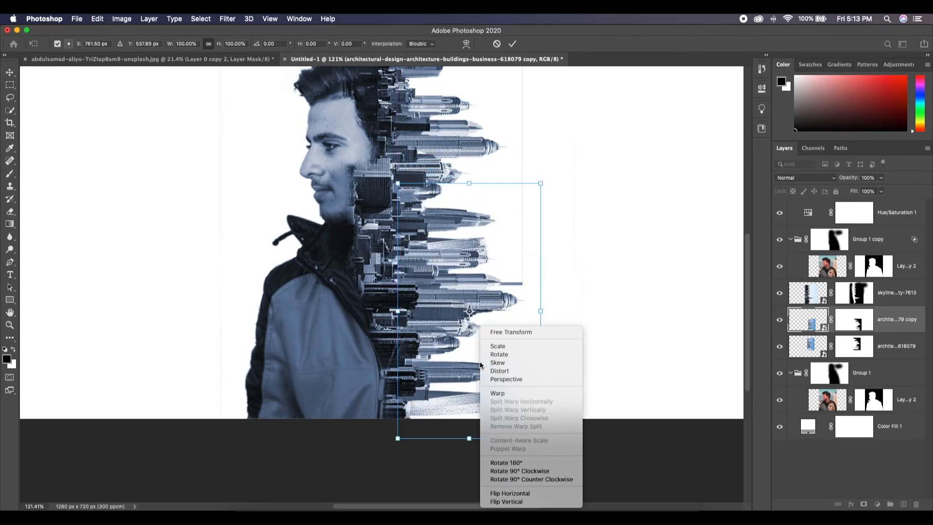
left_click(497, 501)
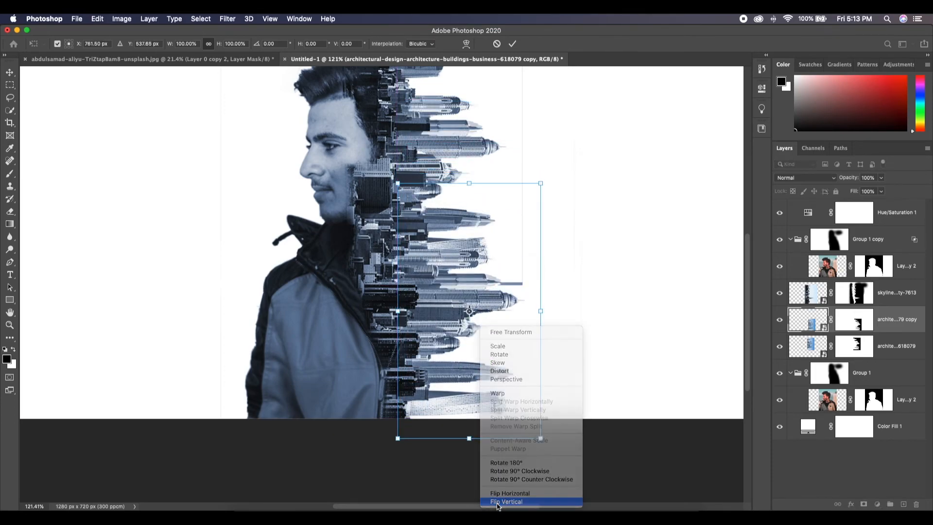
Scale the flipped buildings copy down to about 66% and position it along the back of the jacket
left_click_drag(476, 368, 473, 364)
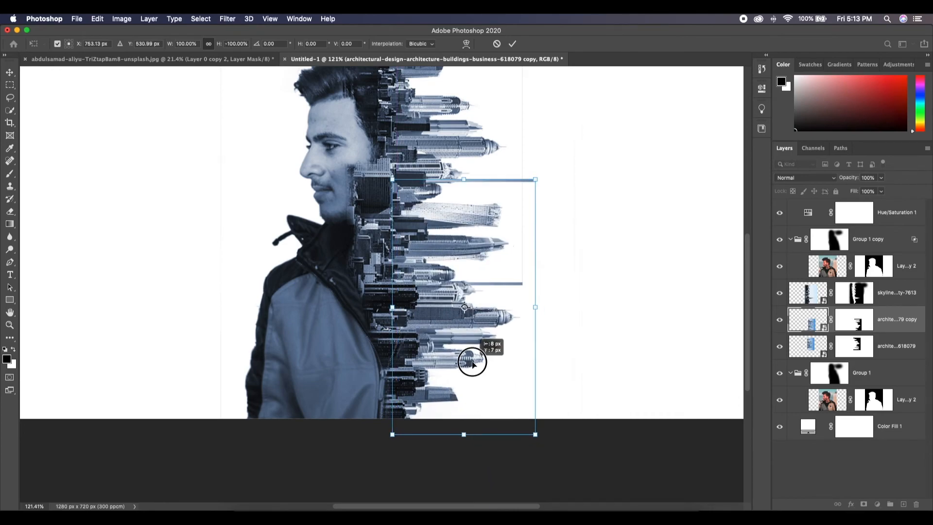
left_click_drag(536, 437, 508, 393)
mouse_move(478, 357)
left_mouse_down()
mouse_move(473, 385)
mouse_move(485, 394)
mouse_move(477, 402)
mouse_move(476, 369)
left_mouse_up()
left_click_drag(508, 206, 492, 247)
mouse_move(453, 362)
left_mouse_down()
mouse_move(454, 374)
mouse_move(461, 360)
left_mouse_up()
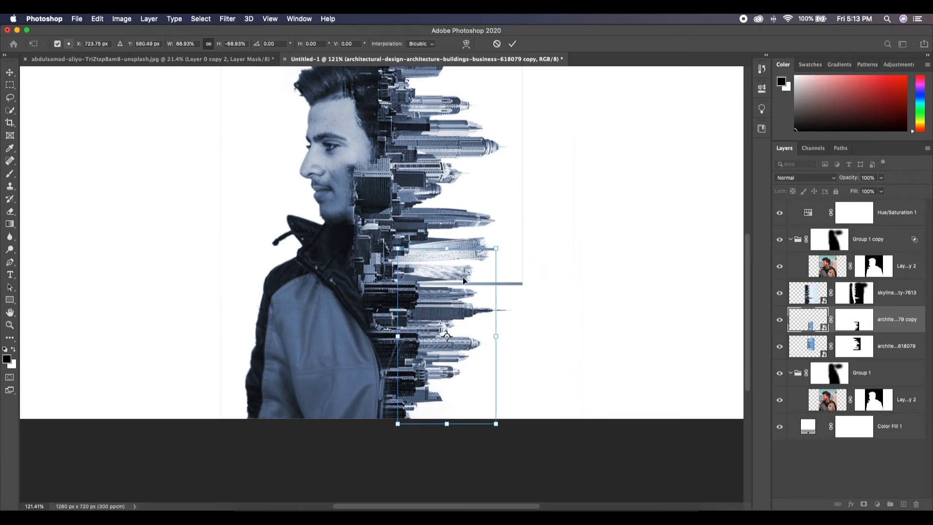
left_click_drag(490, 250, 487, 253)
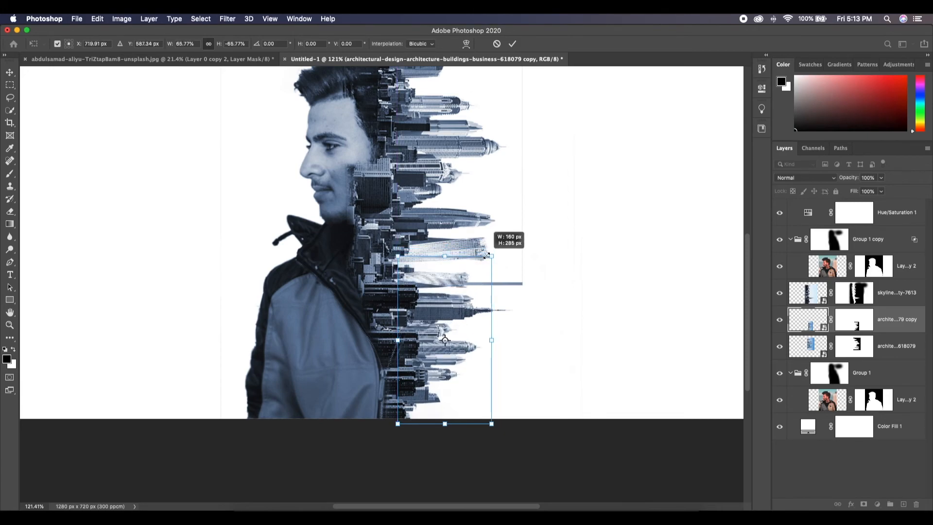
left_click_drag(464, 340, 462, 335)
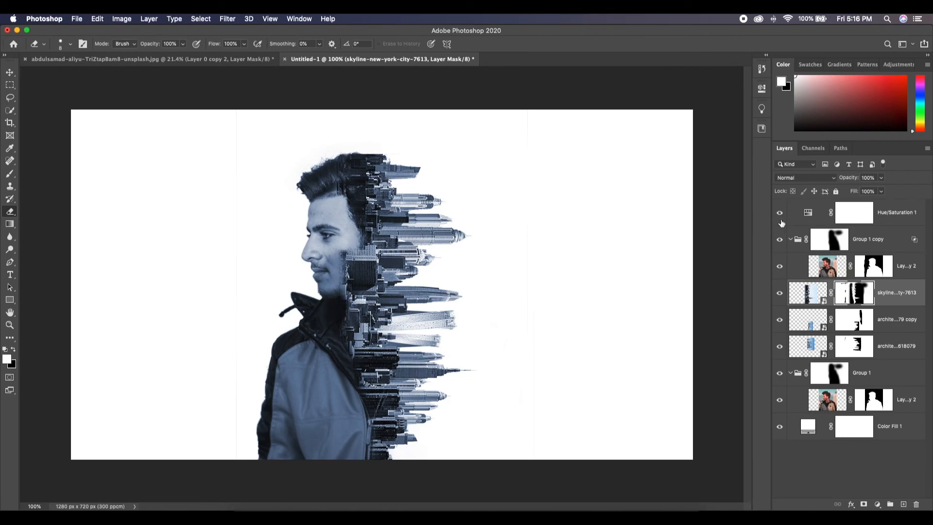
Group all the portrait, building and adjustment layers above the white color fill layer
left_click(803, 213)
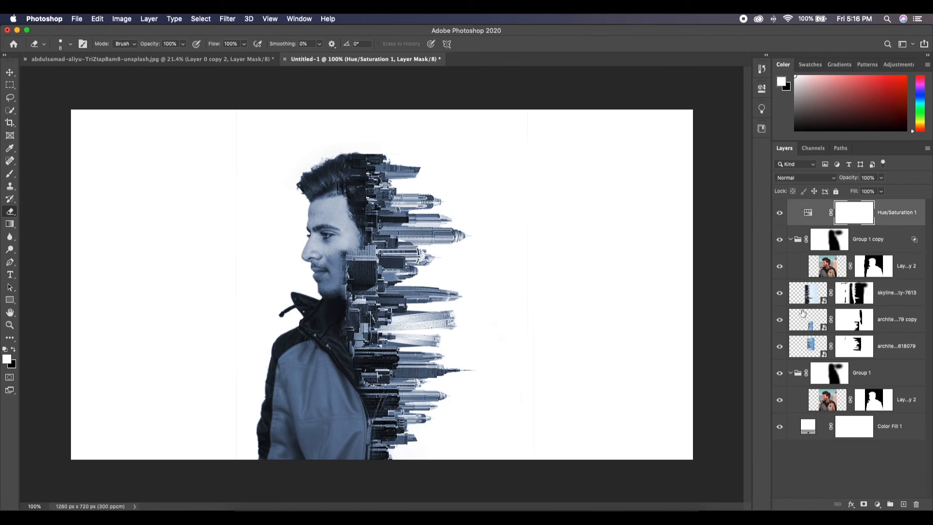
left_click(822, 402, "shift")
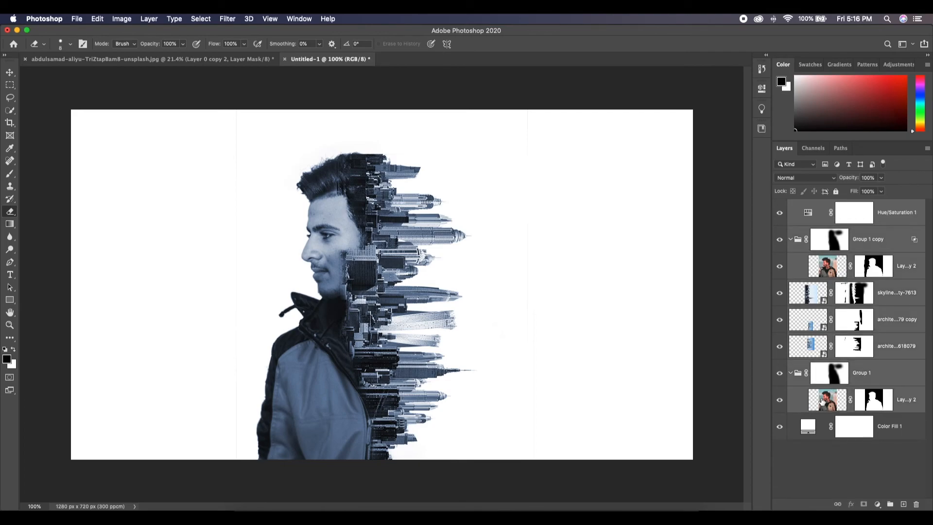
key("super+g")
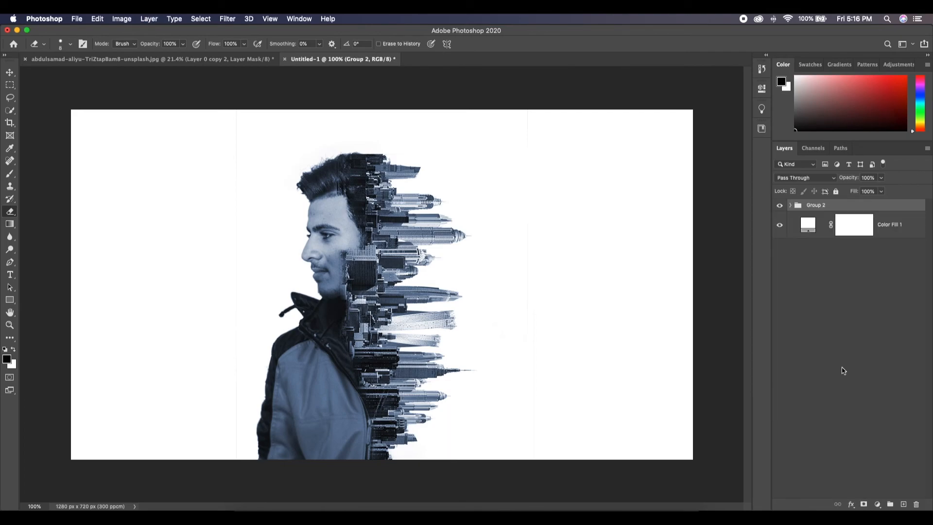
Add a Color Lookup adjustment layer above the new group and apply the EdgyAmber.3DL 3D LUT
left_click(877, 505)
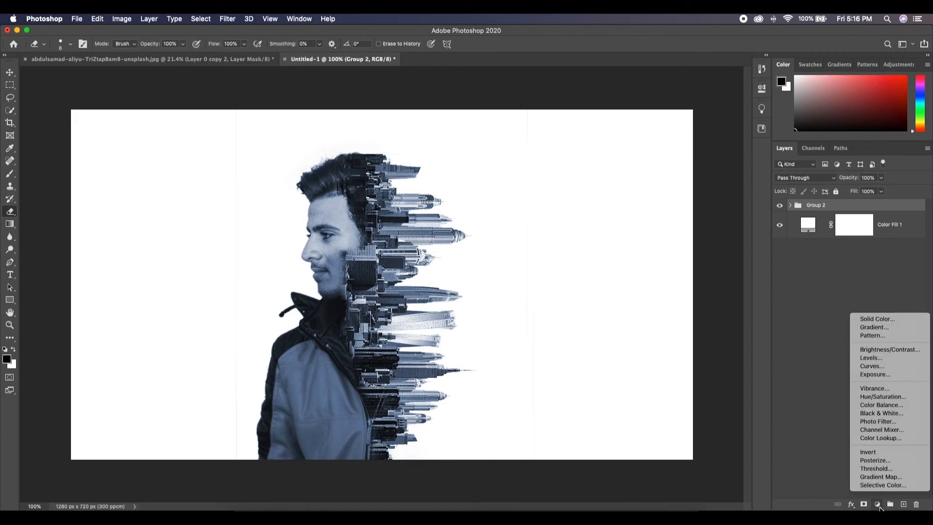
left_click(882, 439)
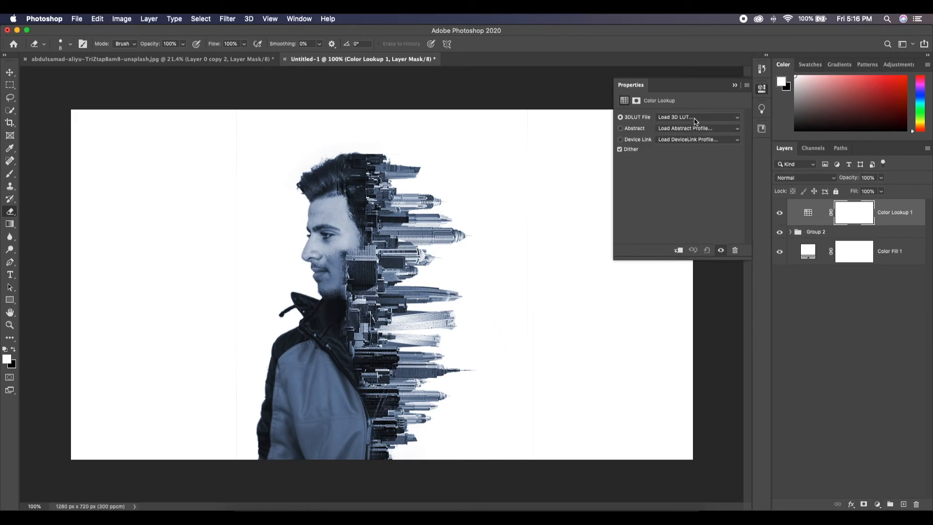
left_click(695, 119)
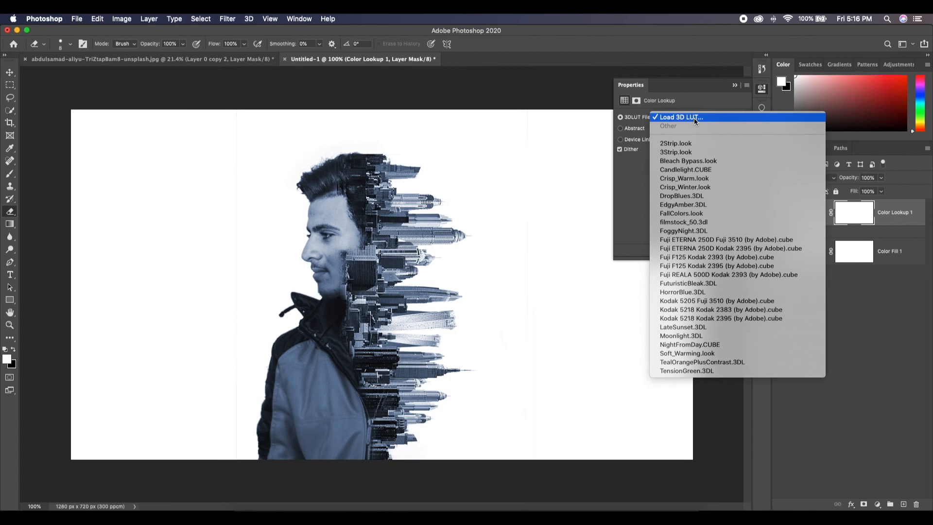
left_click(691, 208)
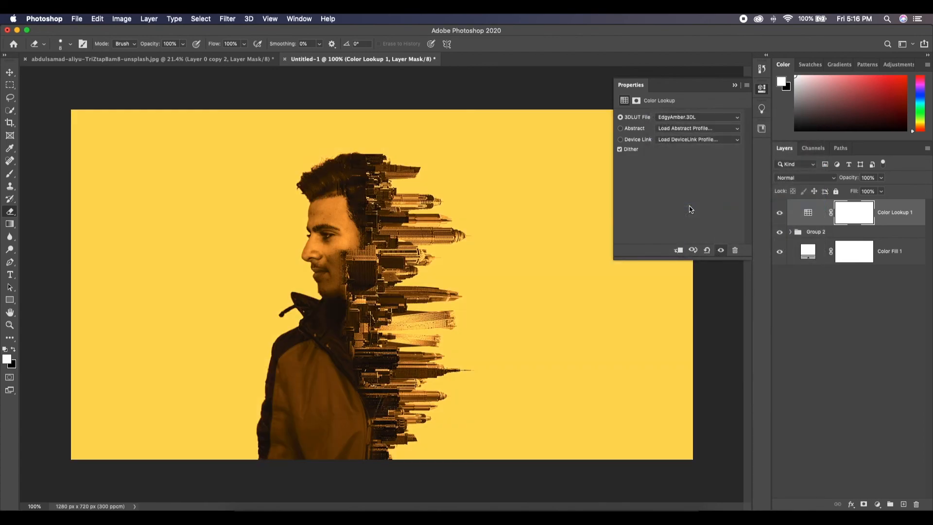
Try the filmstock_50.3dl and TensionGreen.3DL LUTs on the Color Lookup layer
left_click(730, 119)
left_click(724, 132)
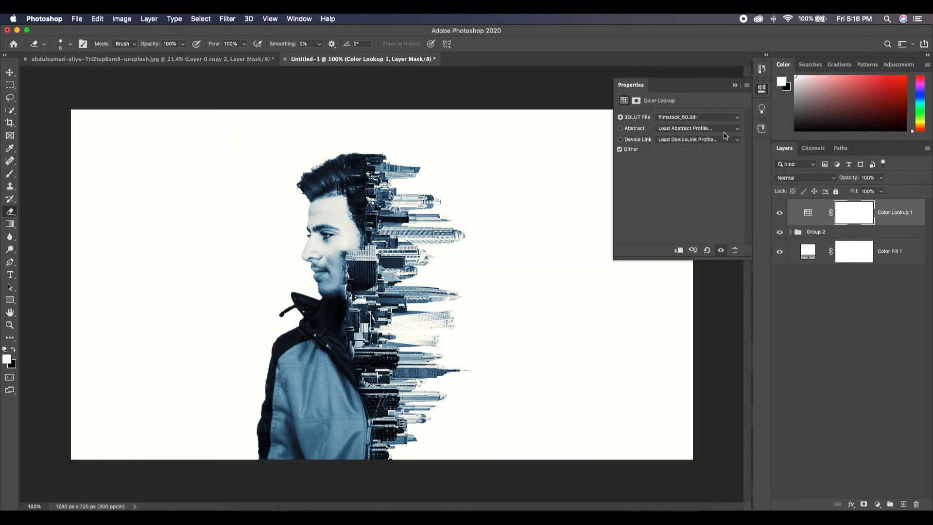
left_click(739, 119)
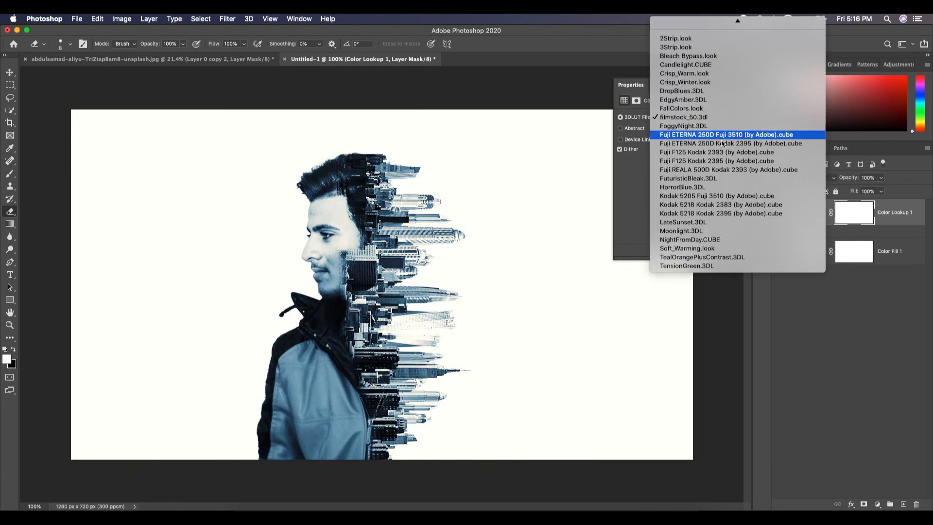
left_click(695, 267)
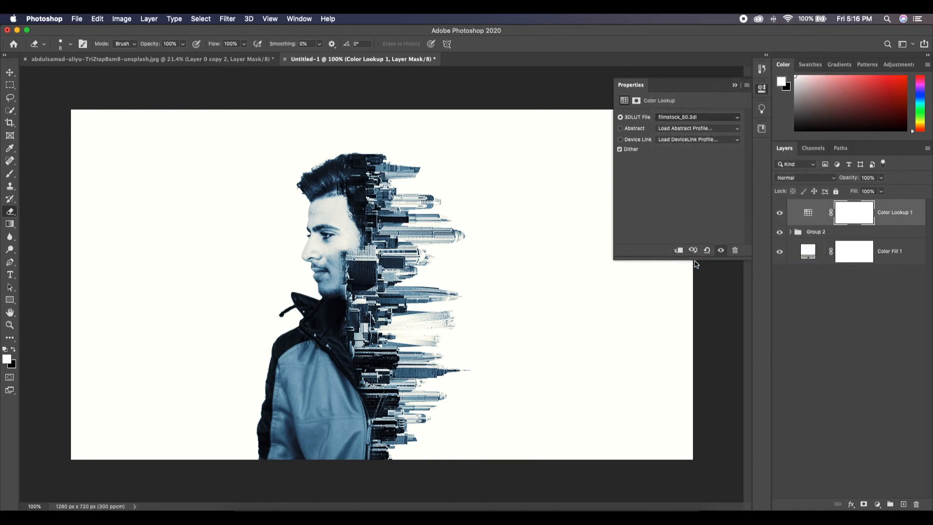
Try the TealOrangePlusContrast.3DL, Soft_Warming.look and LateSunset.3DL LUTs on the Color Lookup layer
left_click(740, 121)
left_click(728, 108)
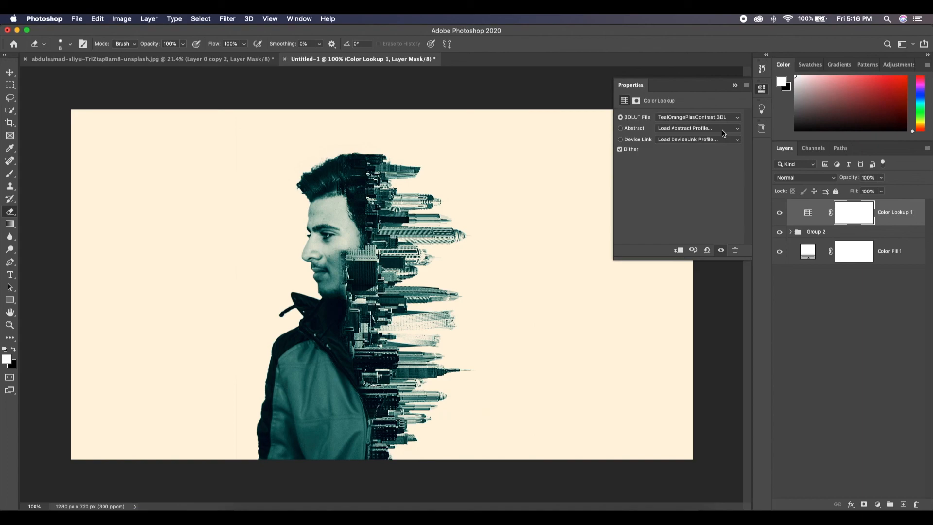
left_click(737, 121)
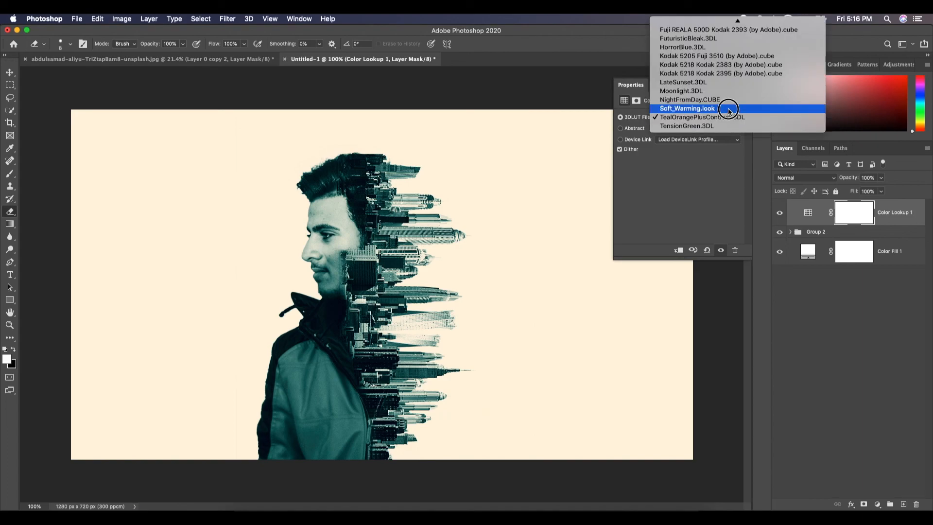
left_click(728, 112)
left_click(738, 118)
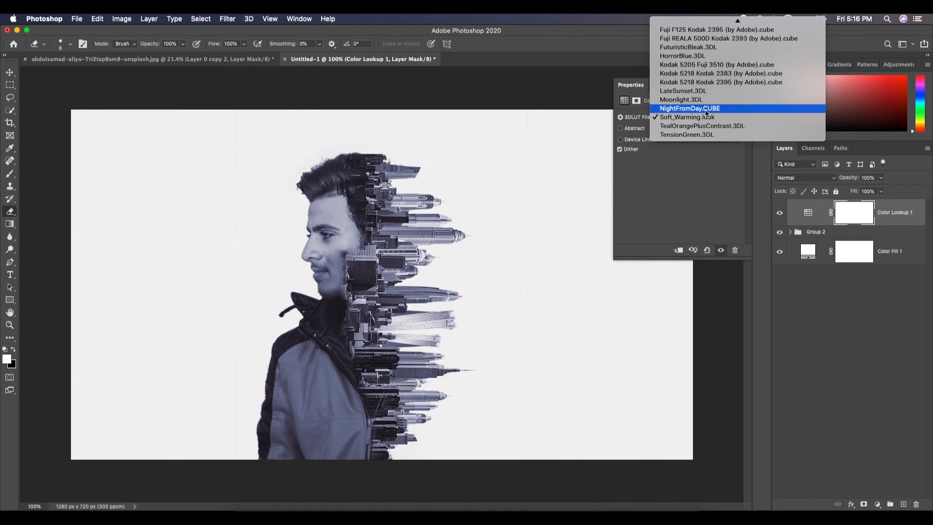
left_click(702, 92)
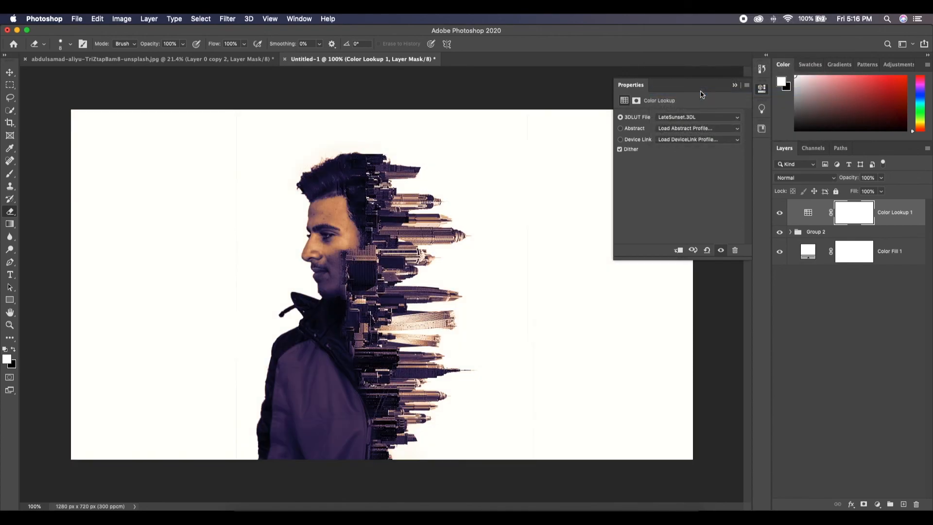
Compare the Crisp_Warm.look and Candlelight.CUBE LUTs on the Color Lookup layer
left_click(729, 118)
scroll(695, 112, "up", 5)
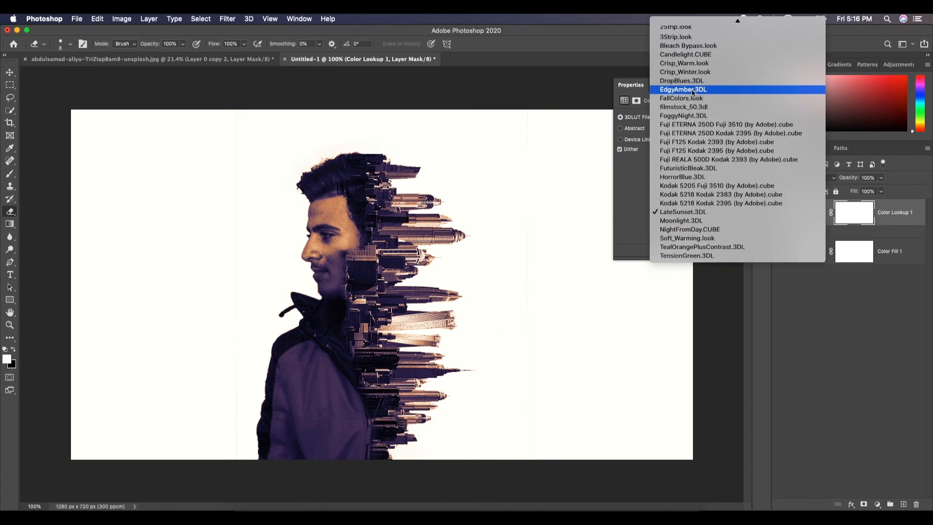
left_click(695, 63)
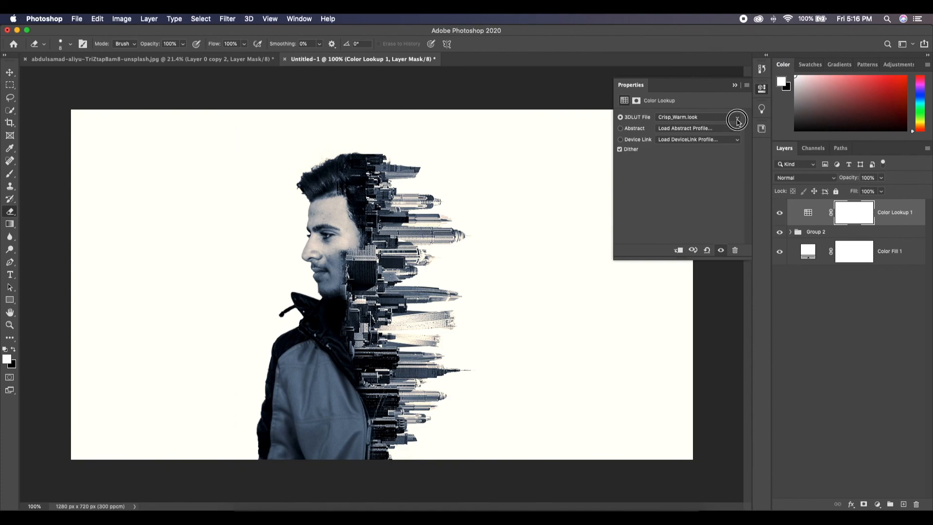
left_click(737, 119)
left_click(718, 101)
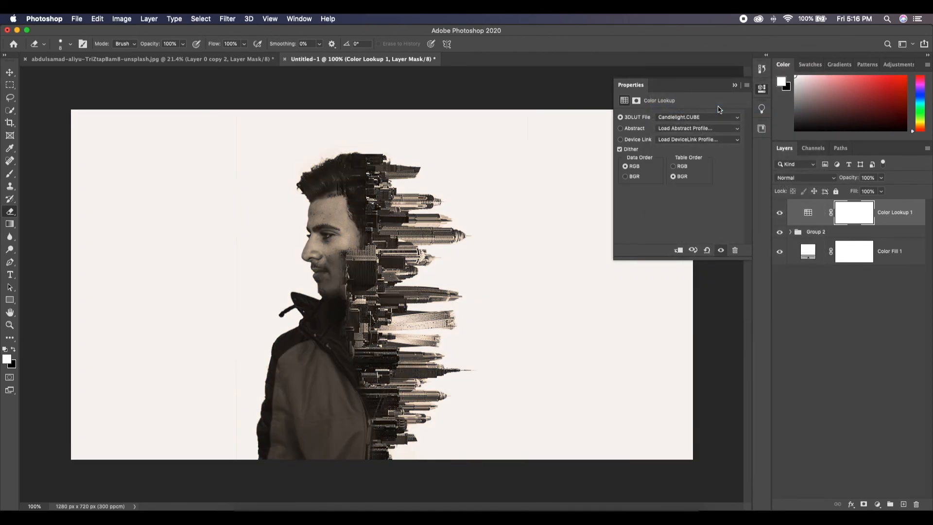
Set the Color Lookup layer's 3D LUT to Crisp_Warm.look and collapse the adjustment's properties
left_click(728, 119)
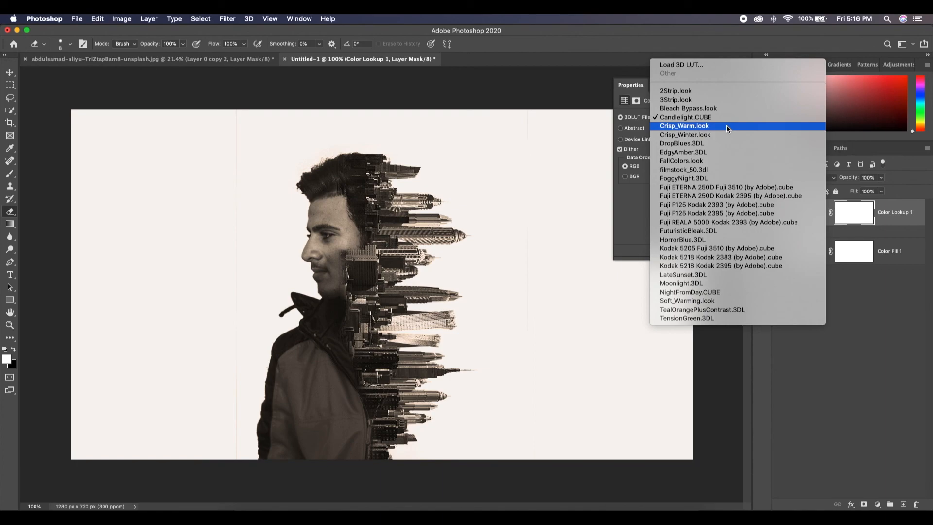
left_click(728, 126)
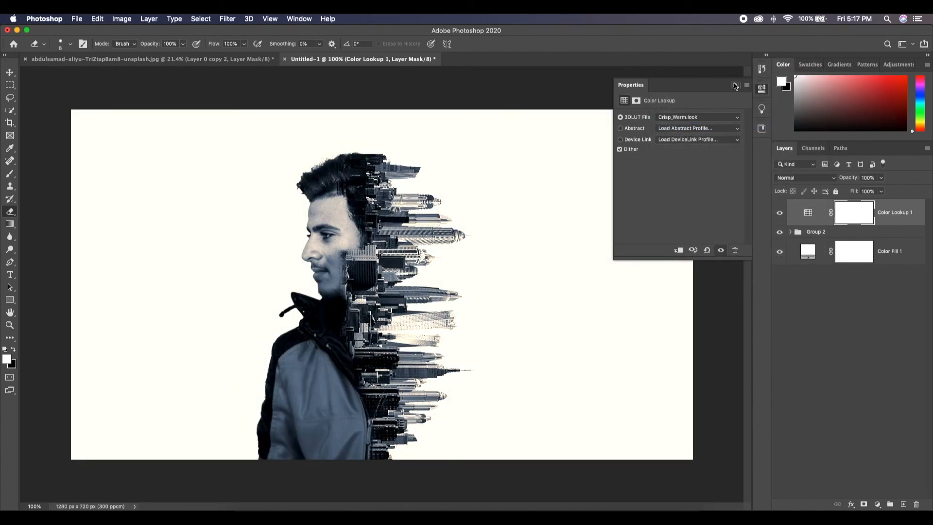
left_click(735, 86)
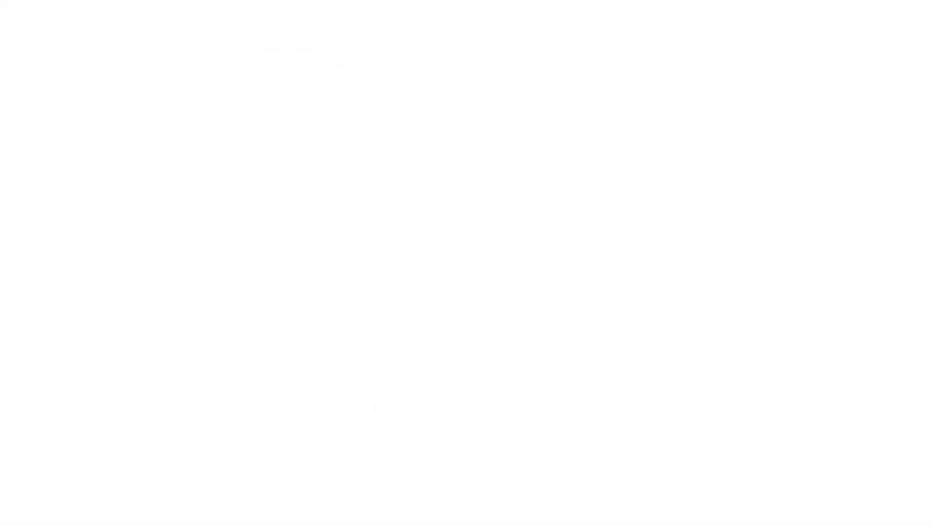